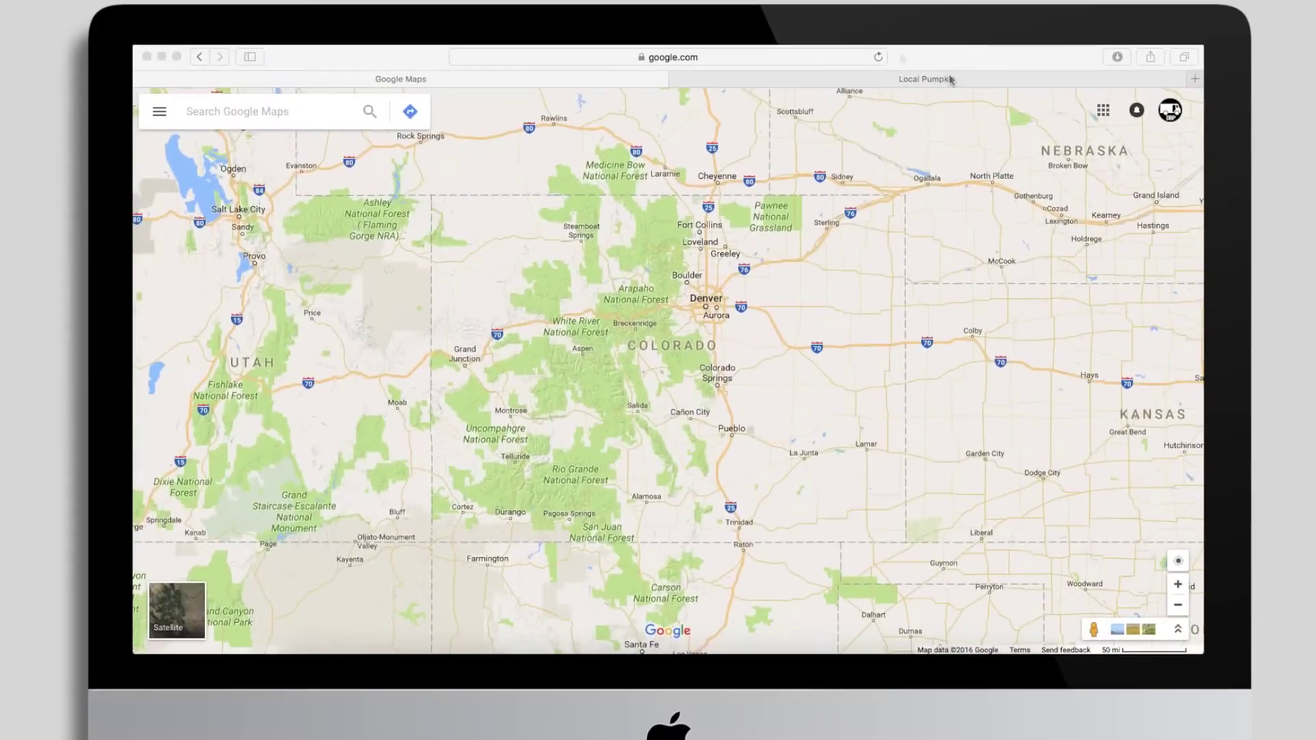
Load Google Maps in the browser by entering 'maps.g' in the address bar
{"action": "left_click", "coordinate": [909, 58]}
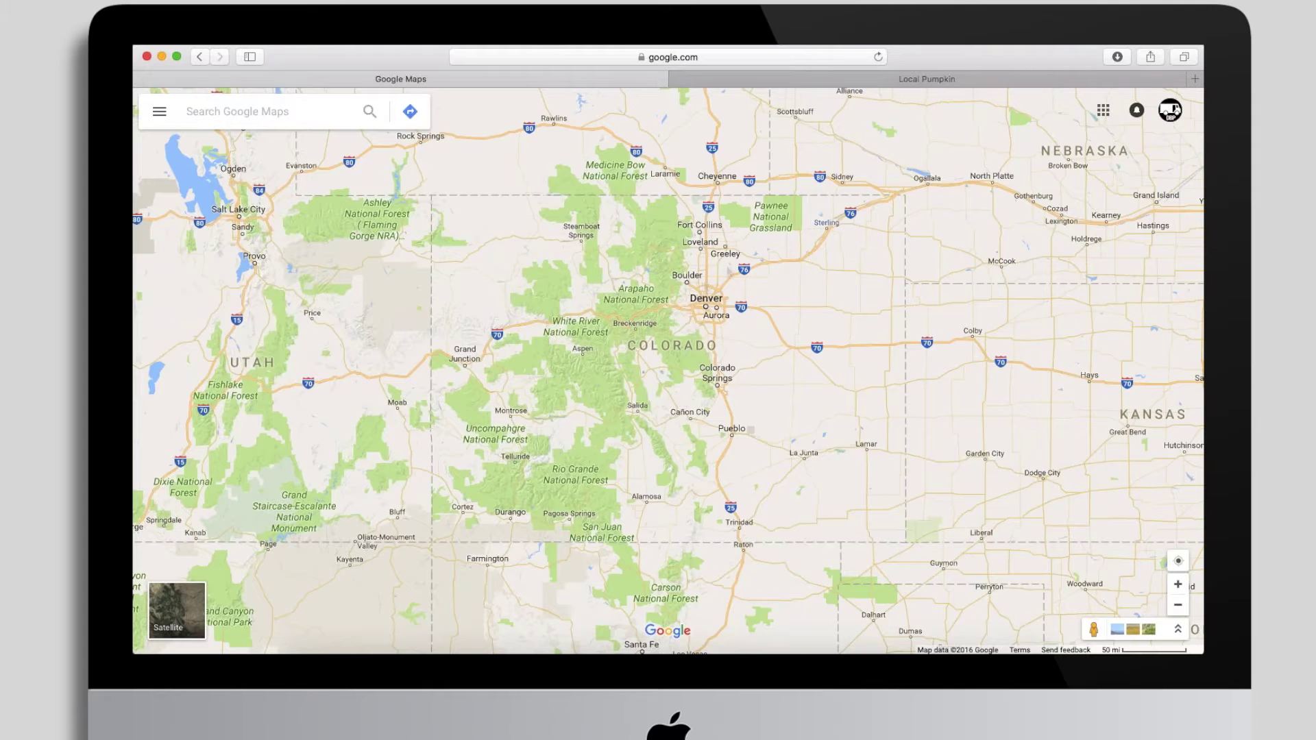
{"action": "left_click", "coordinate": [739, 61]}
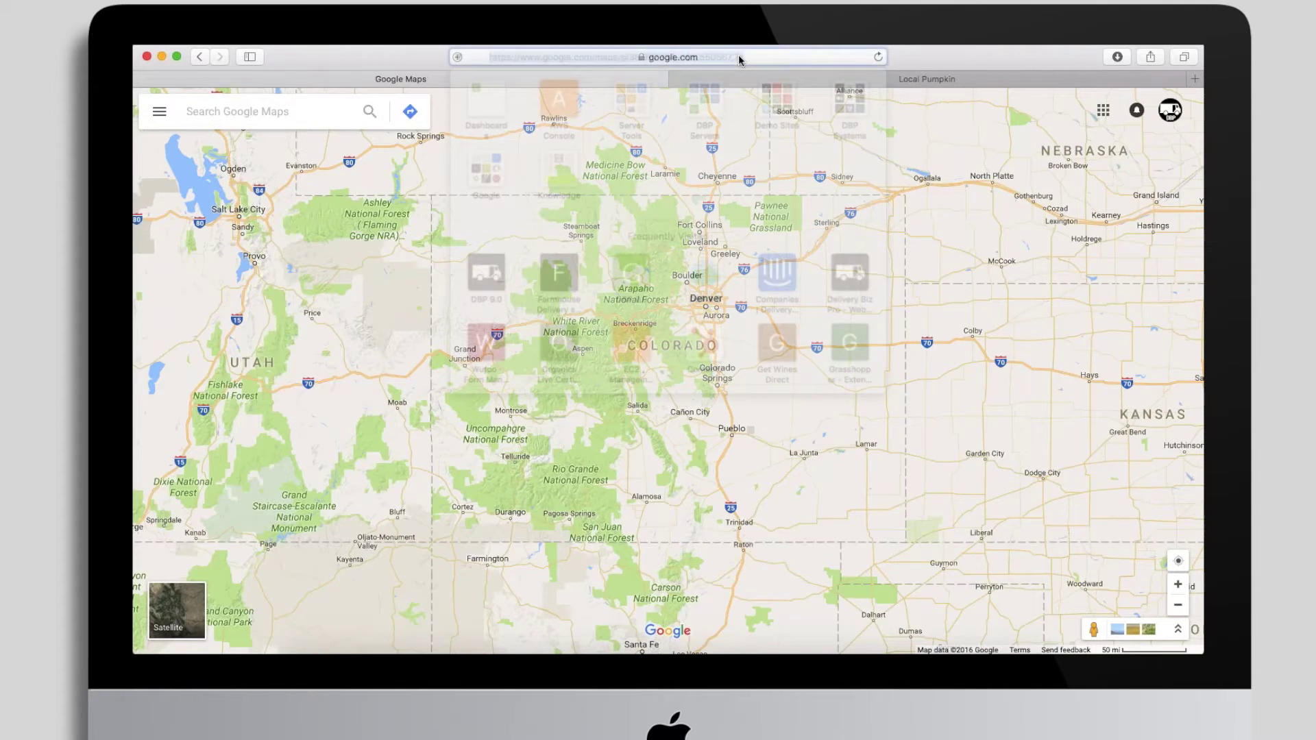
{"action": "type", "text": "maps.g"}
{"action": "key", "text": "Return"}
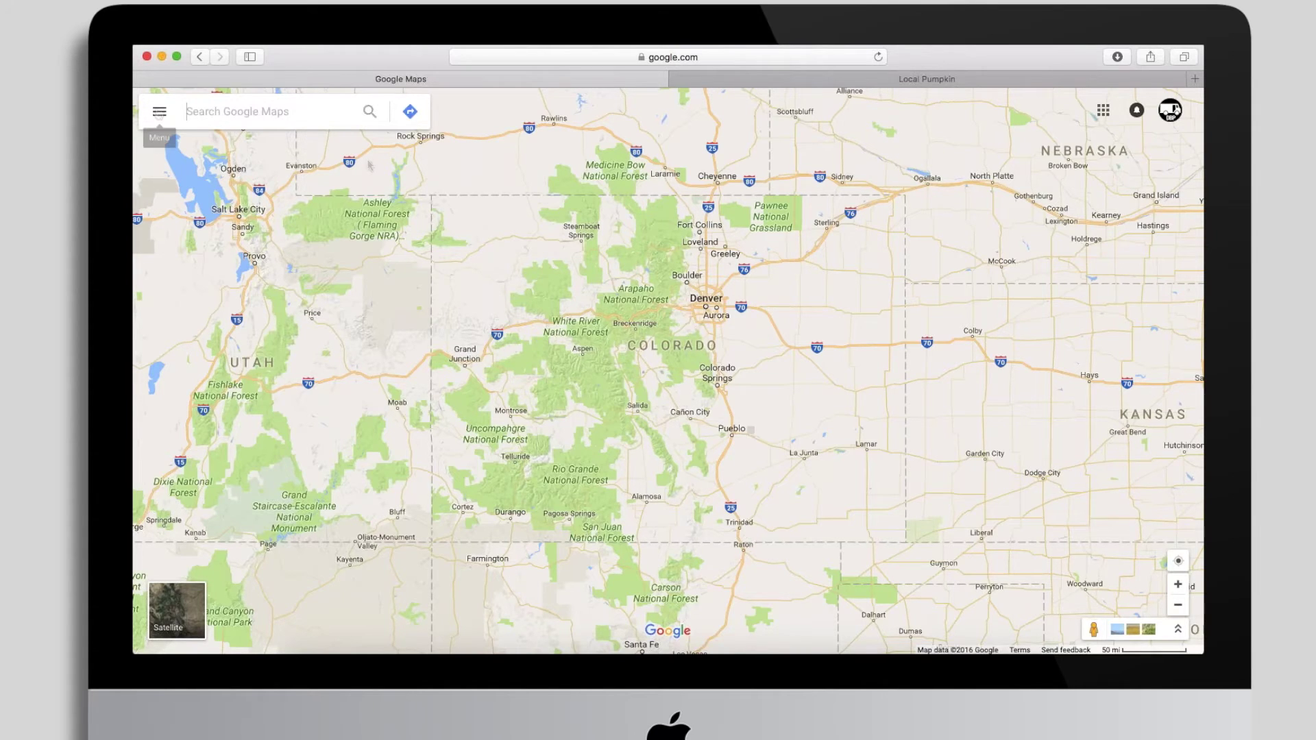
Create a new custom map from the Maps list under Your places
{"action": "left_click", "coordinate": [159, 111]}
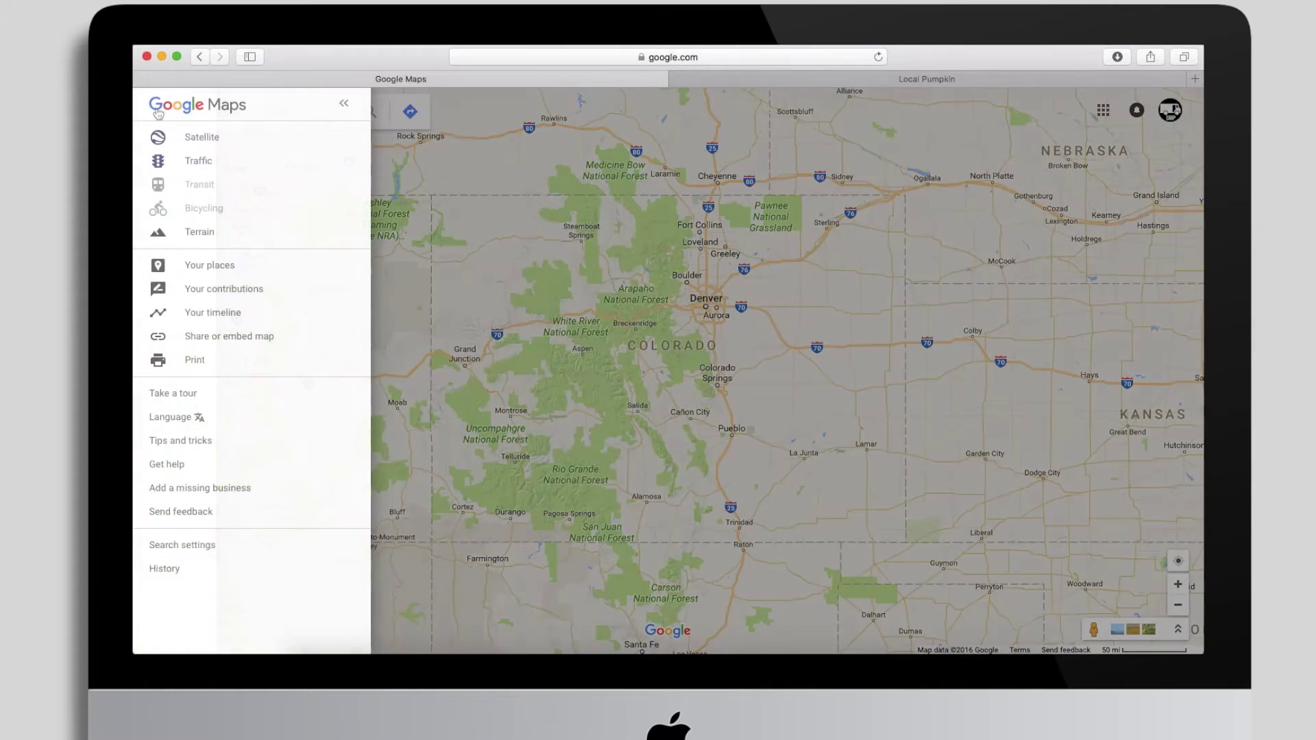
{"action": "left_click", "coordinate": [203, 267]}
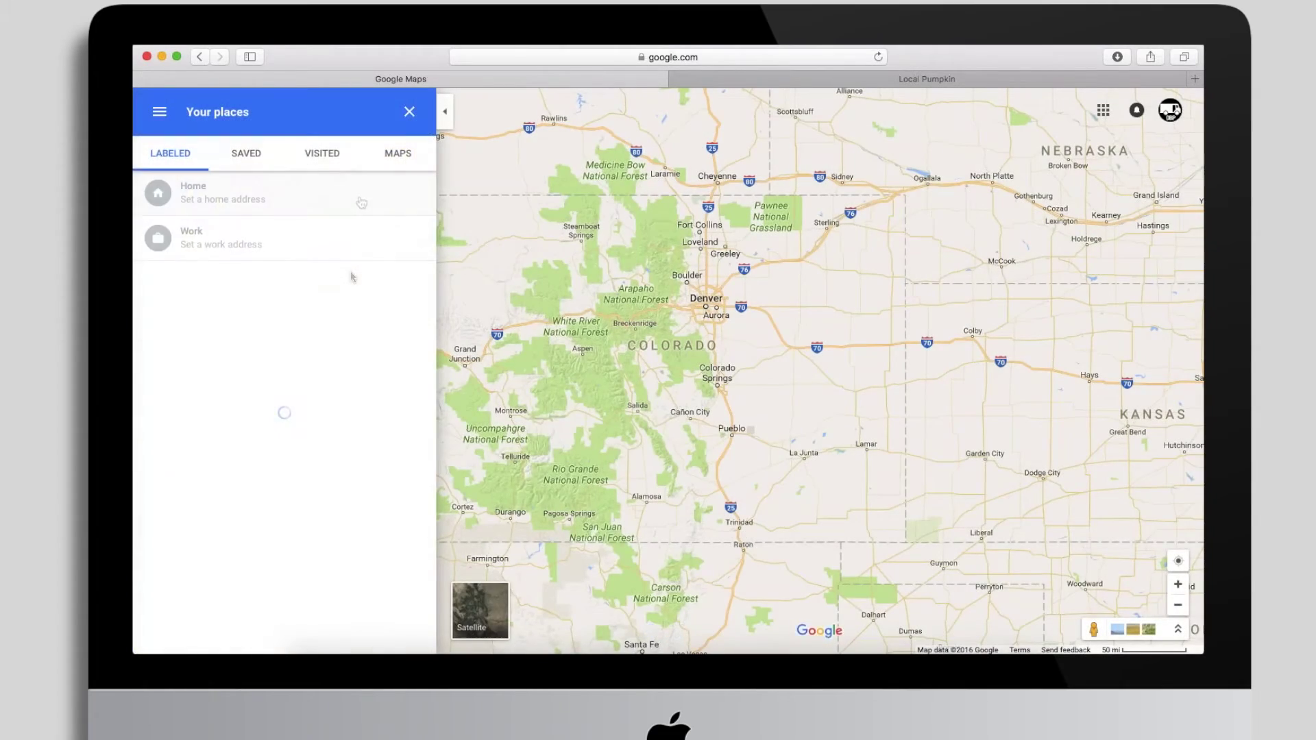
{"action": "left_click", "coordinate": [407, 157]}
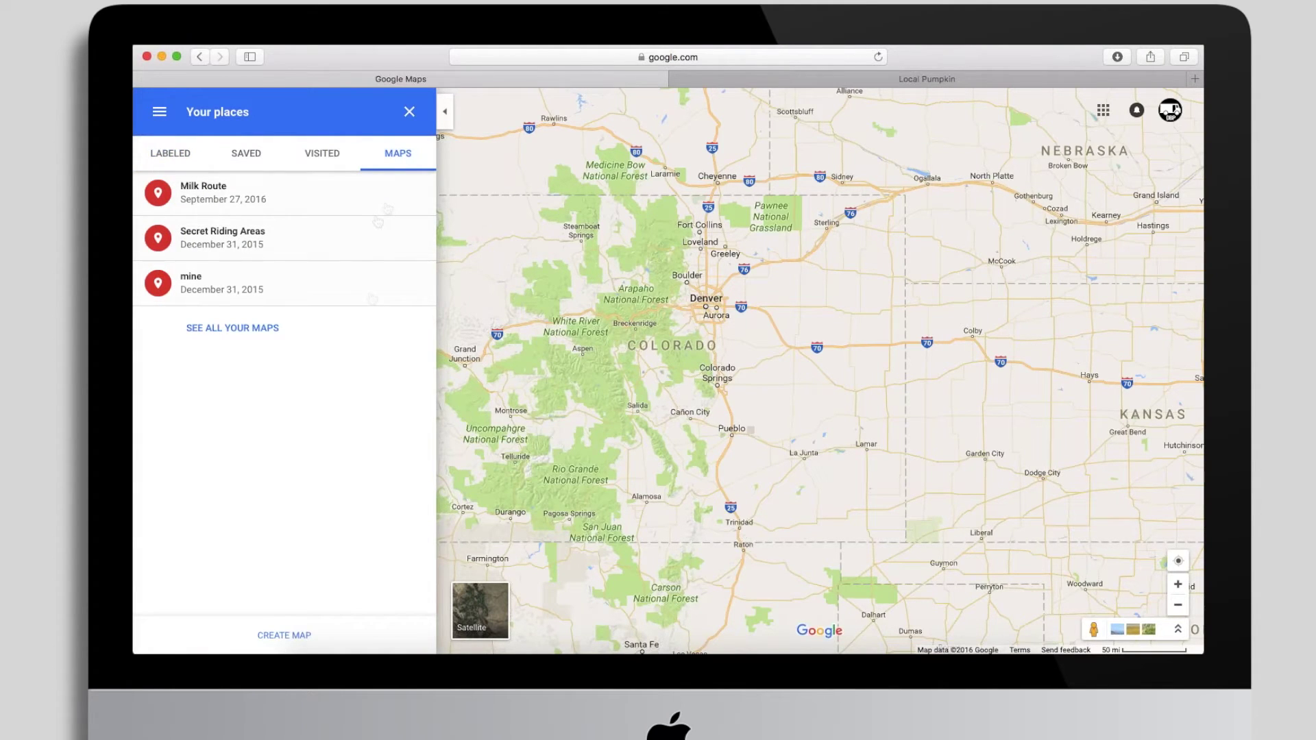
{"action": "left_click", "coordinate": [284, 636]}
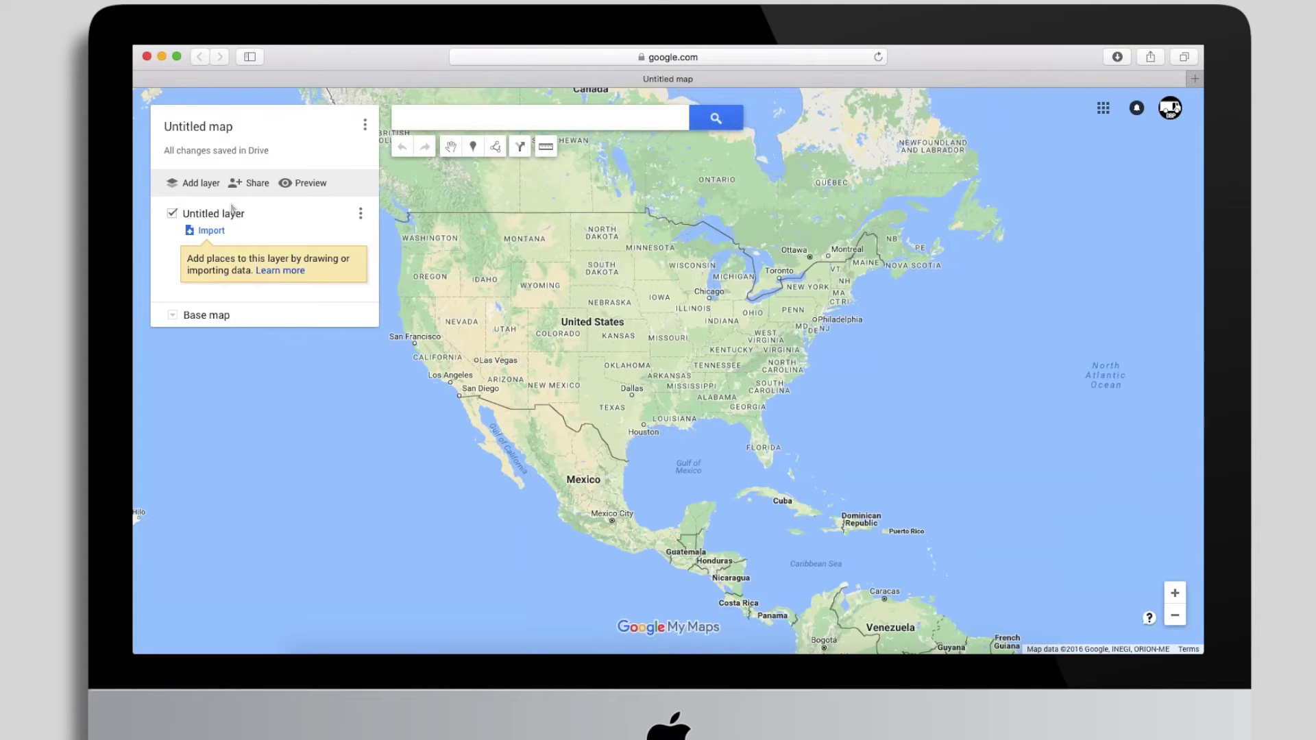
Title the map 'Judd's Map'
{"action": "left_click", "coordinate": [211, 130]}
{"action": "type", "text": "Judd's Map"}
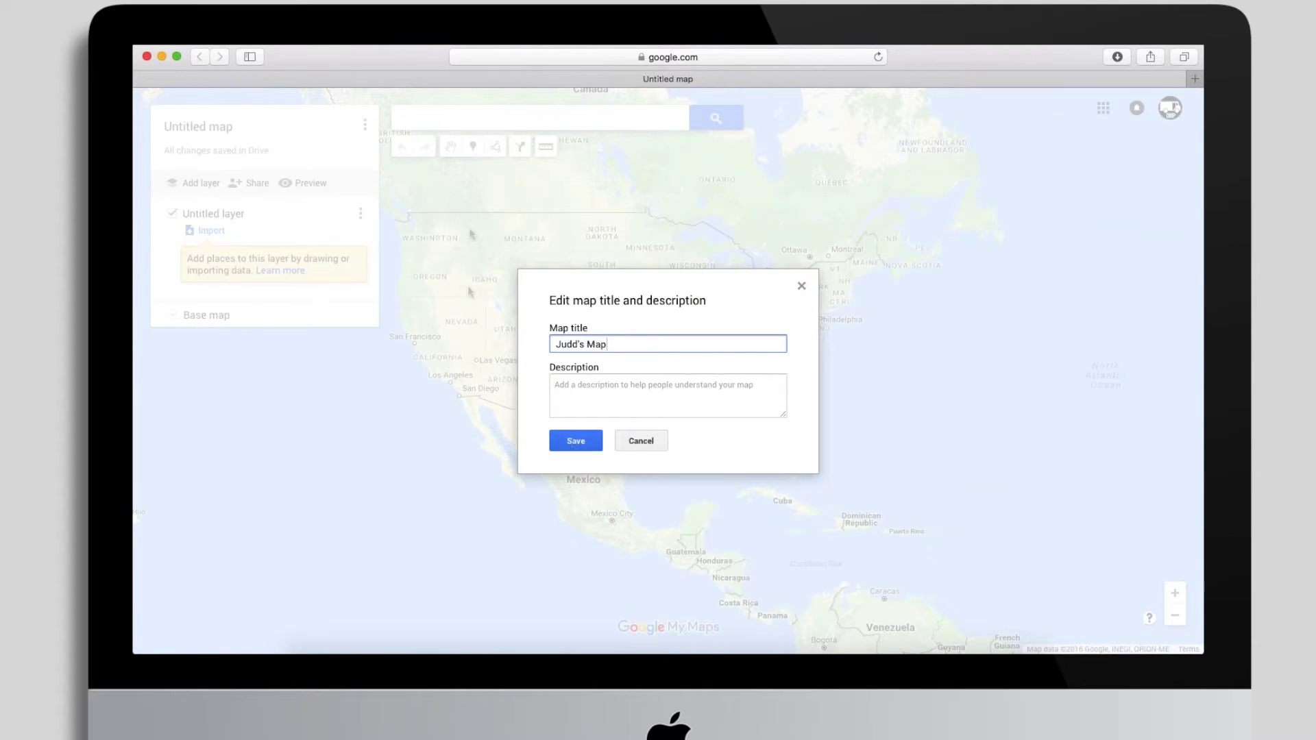
{"action": "left_click", "coordinate": [574, 442]}
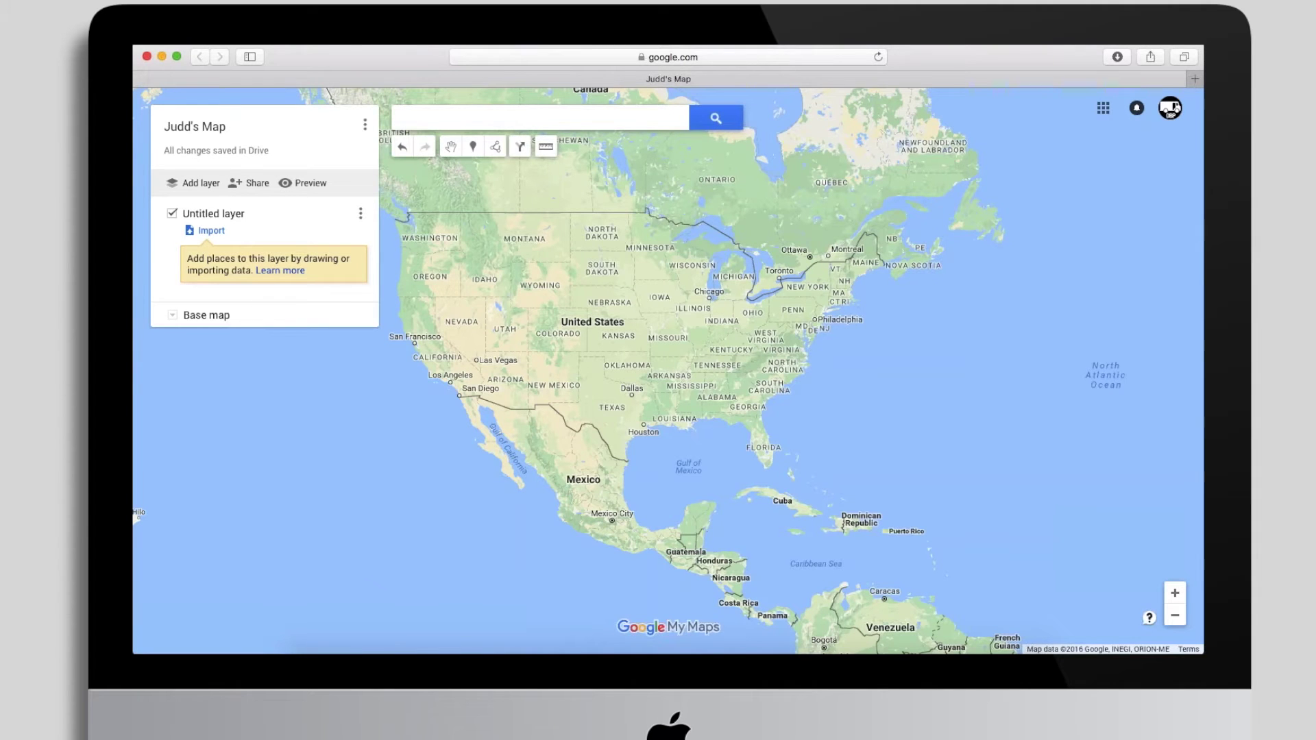
Rename the untitled layer to 'Home Delivery Routes'
{"action": "left_click", "coordinate": [213, 213]}
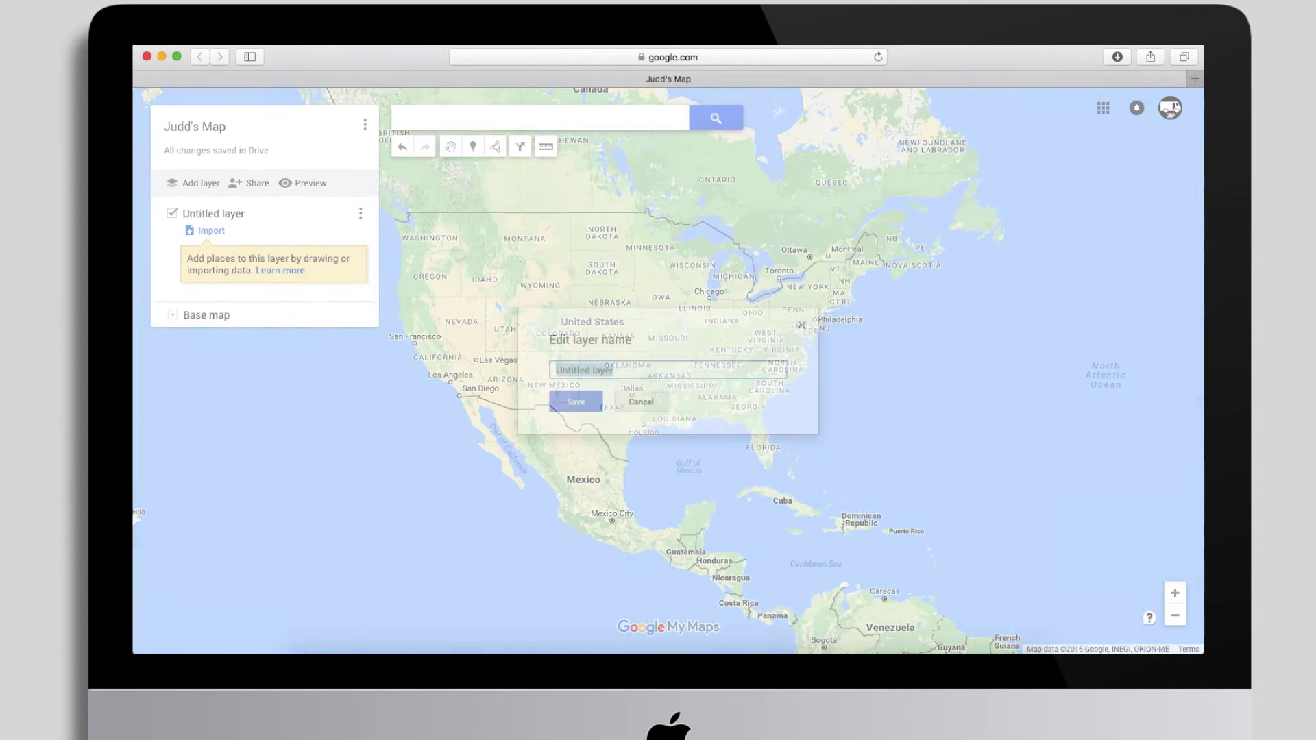
{"action": "type", "text": "Home Delivery Routes"}
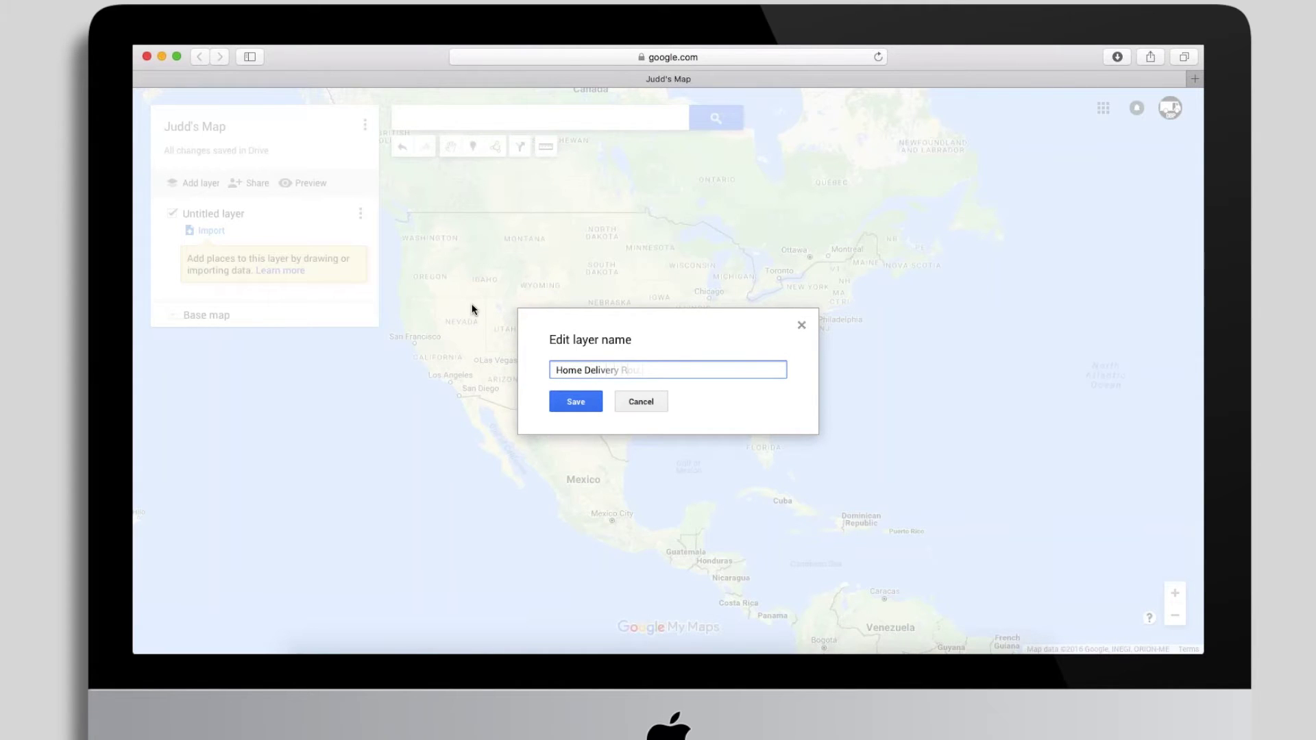
{"action": "left_click", "coordinate": [574, 403]}
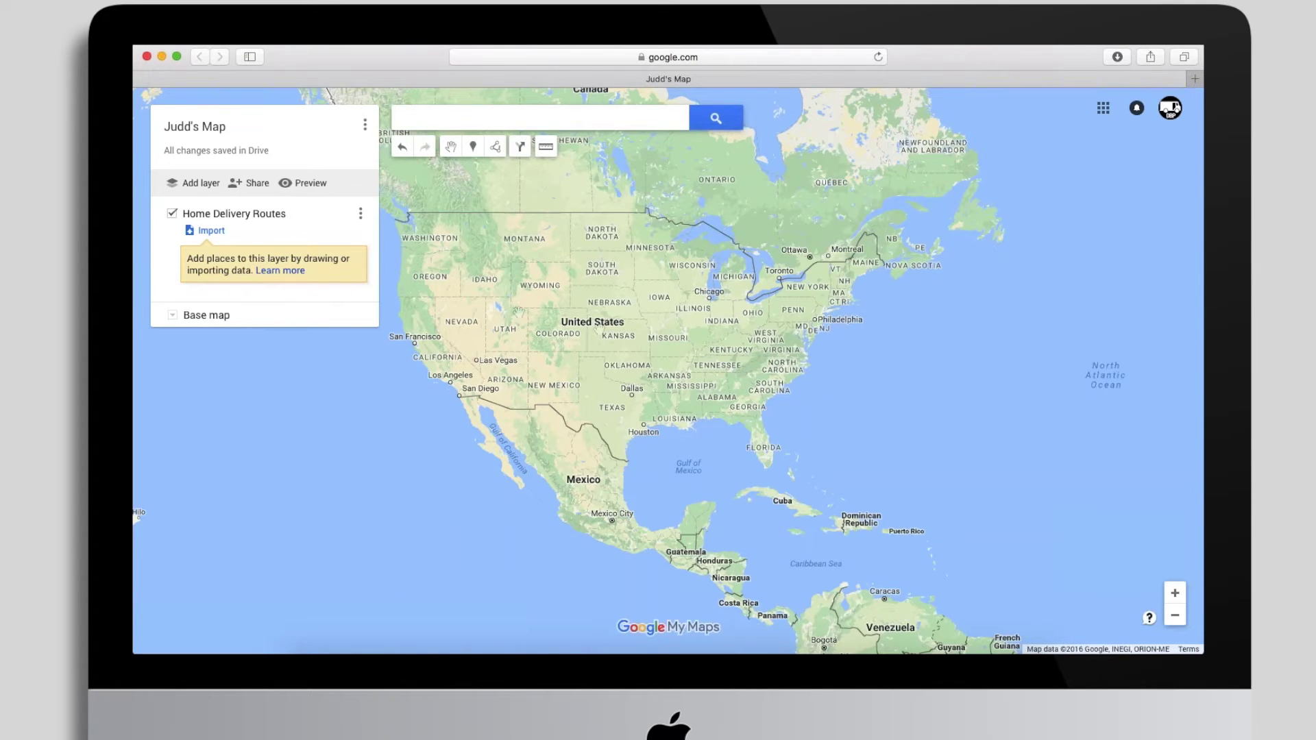
Zoom and pan the map to centre on Denver and northern Colorado
{"action": "scroll", "coordinate": [571, 329], "scroll_direction": "up", "scroll_amount": 2}
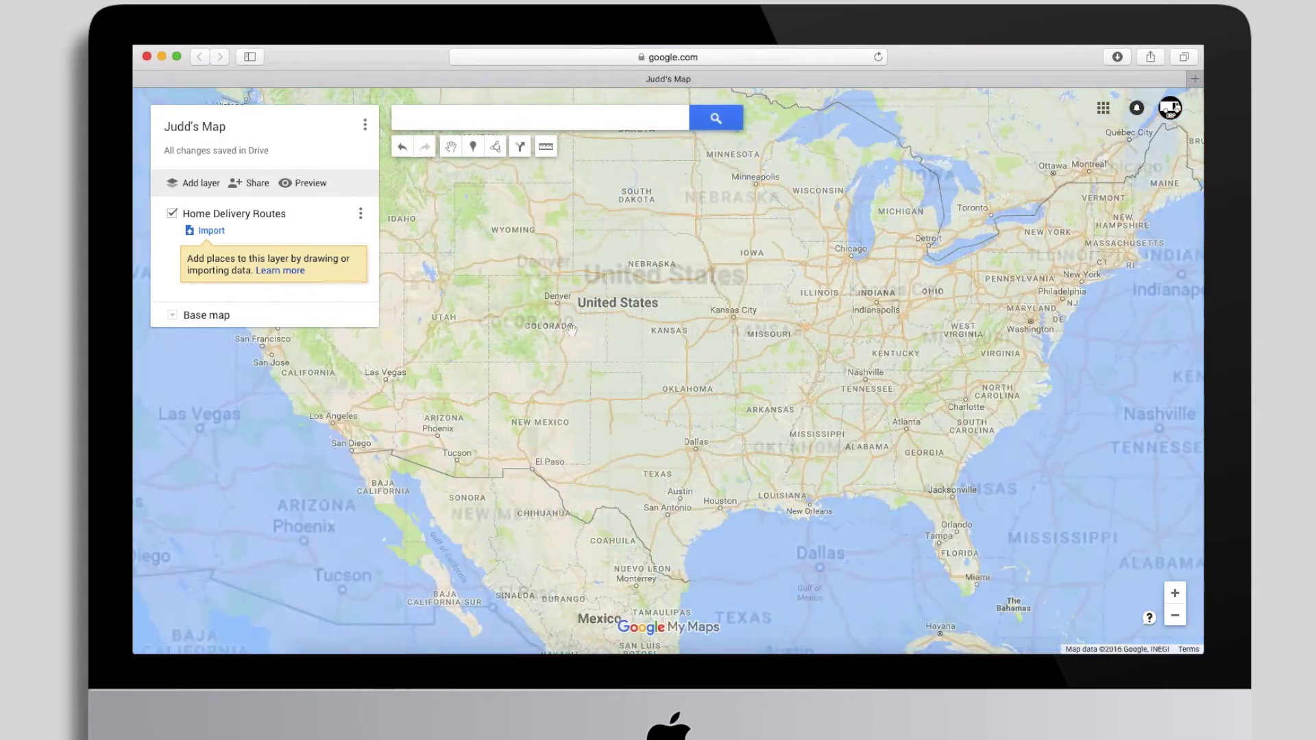
{"action": "scroll", "coordinate": [571, 329], "scroll_direction": "up", "scroll_amount": 2}
{"action": "left_click_drag", "start_coordinate": [564, 276], "coordinate": [618, 427]}
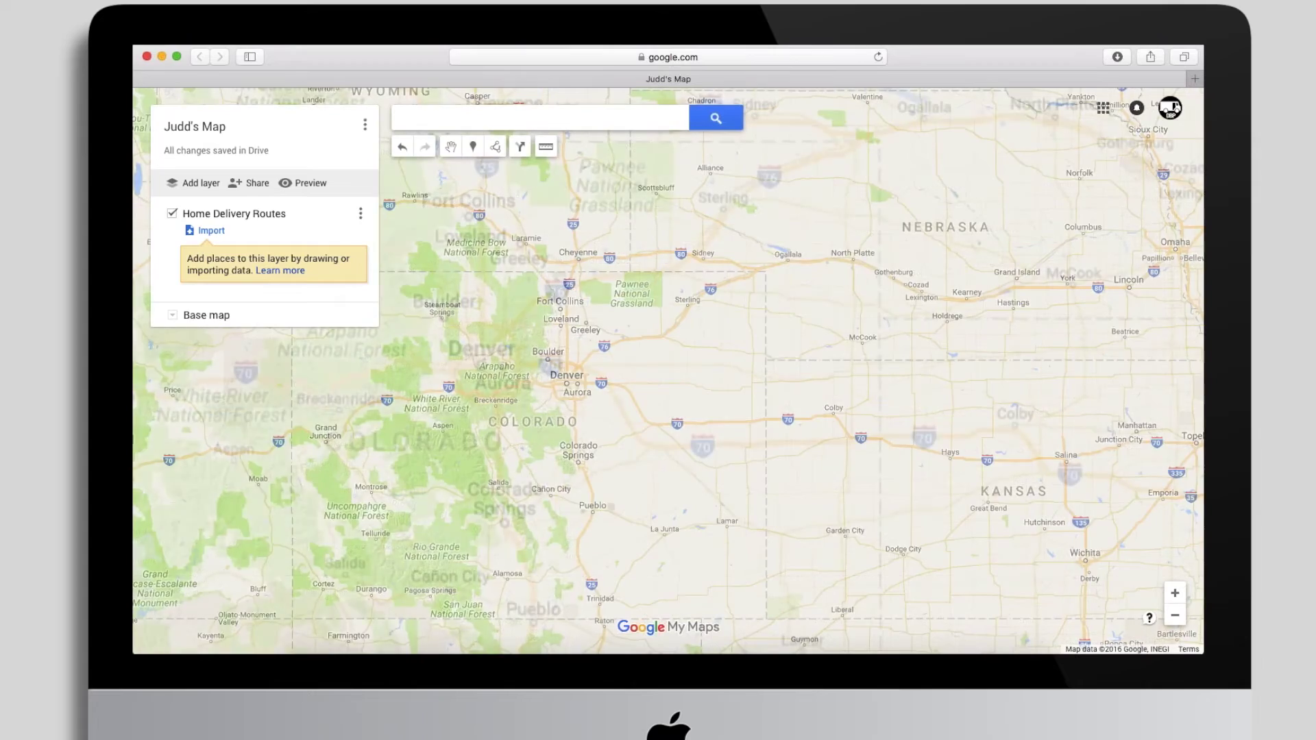
{"action": "scroll", "coordinate": [507, 310], "scroll_direction": "up", "scroll_amount": 2}
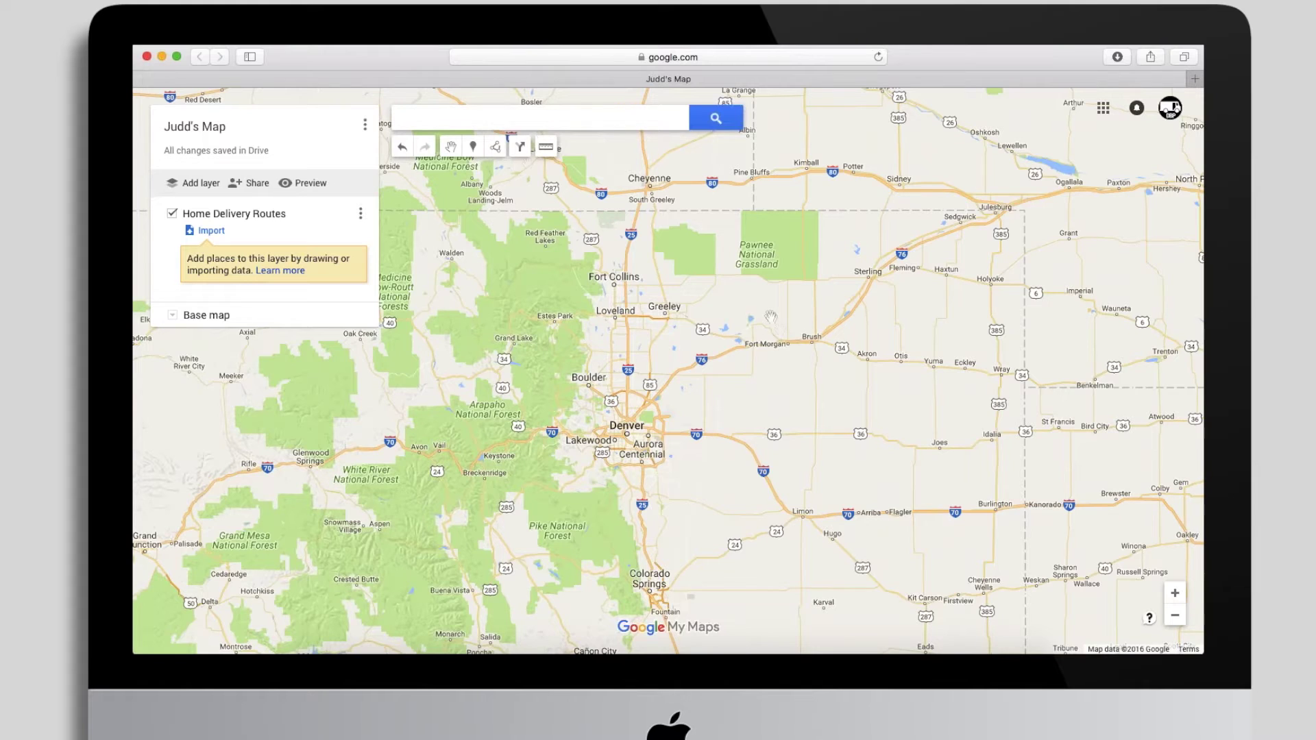
Draw a four-corner polygon from Red Feather Lakes to Estes Park, near Greeley, and the northeast corner
{"action": "left_click", "coordinate": [498, 151]}
{"action": "left_click", "coordinate": [516, 174]}
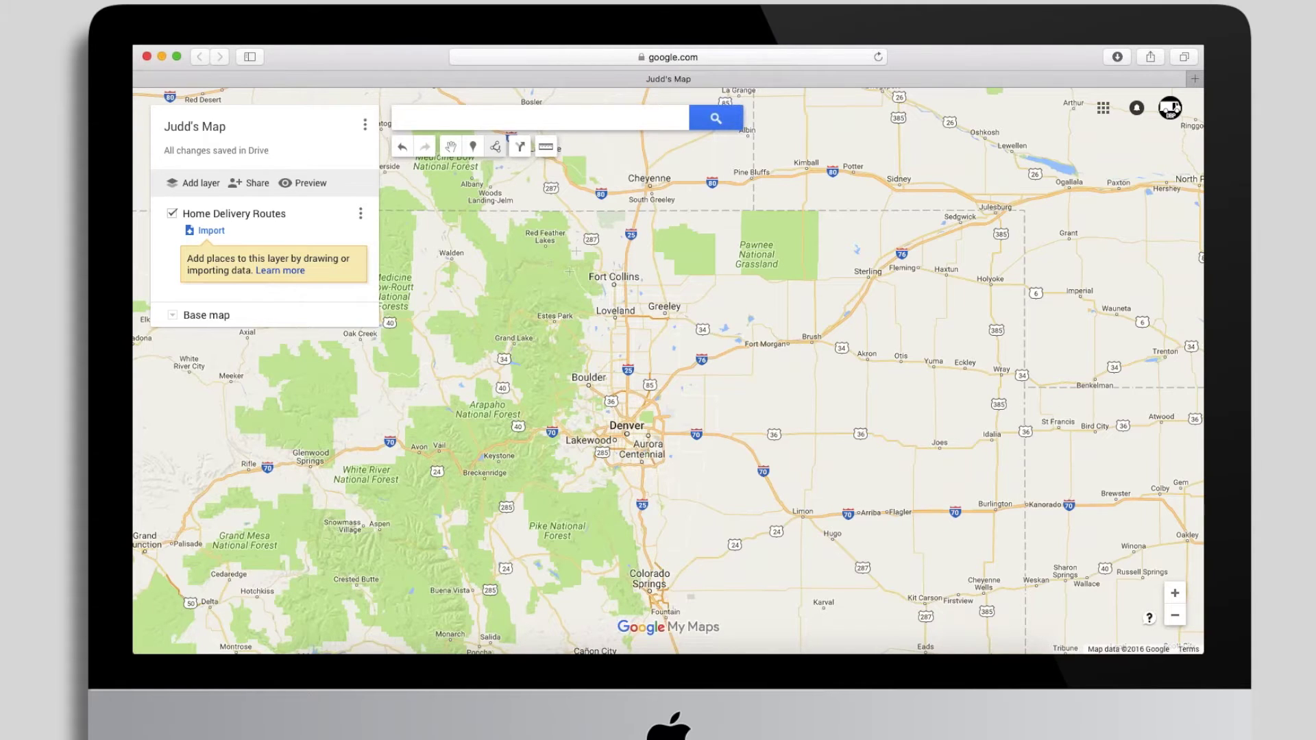
{"action": "left_click", "coordinate": [558, 229]}
{"action": "left_click", "coordinate": [556, 311]}
{"action": "left_click", "coordinate": [691, 315]}
{"action": "left_click", "coordinate": [698, 230]}
{"action": "left_click", "coordinate": [559, 229]}
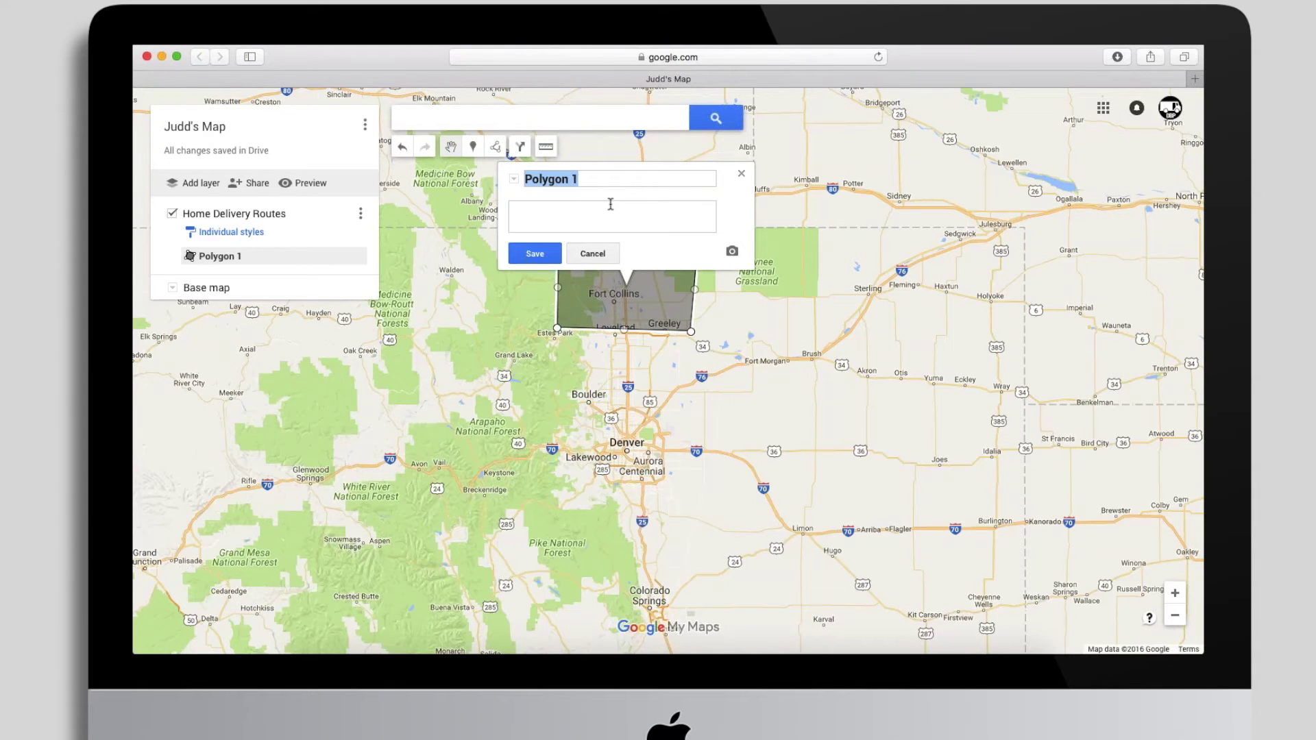
Name the polygon 'North AM Route' and colour it red
{"action": "type", "text": "North AM Route"}
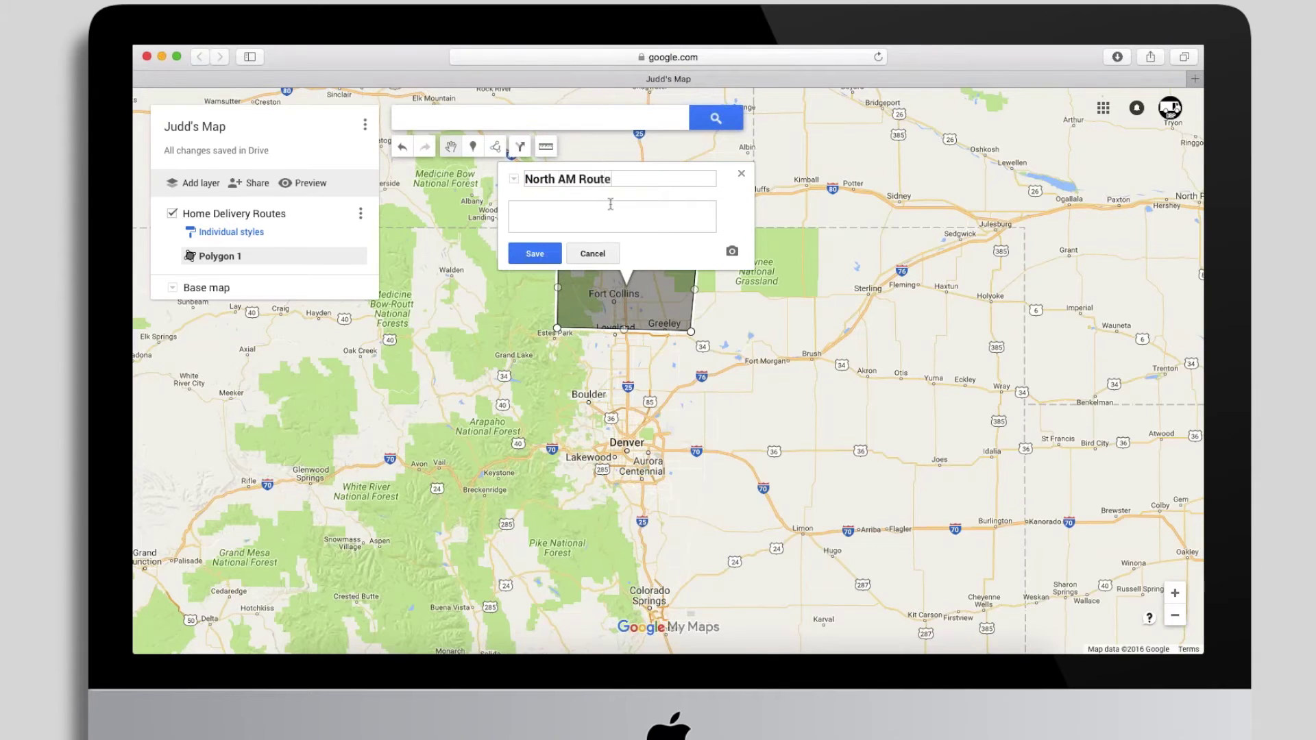
{"action": "left_click", "coordinate": [535, 254]}
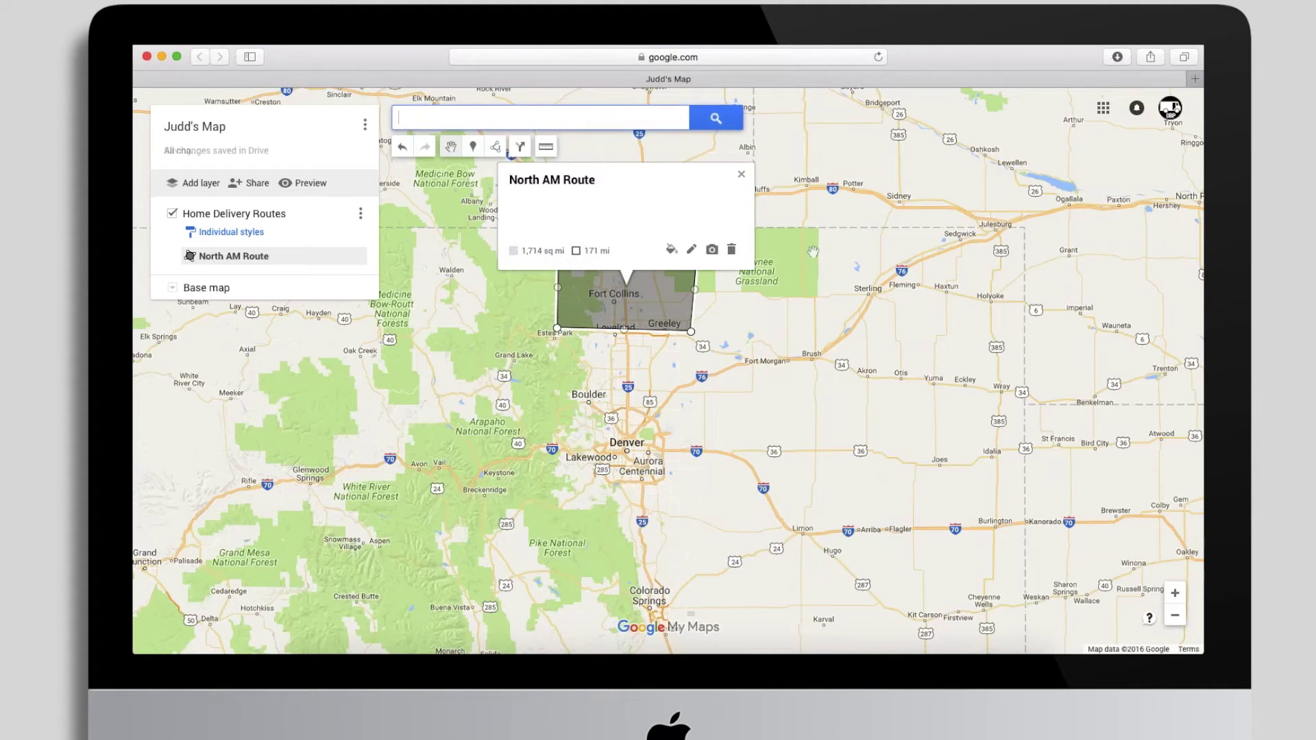
{"action": "left_click", "coordinate": [673, 252]}
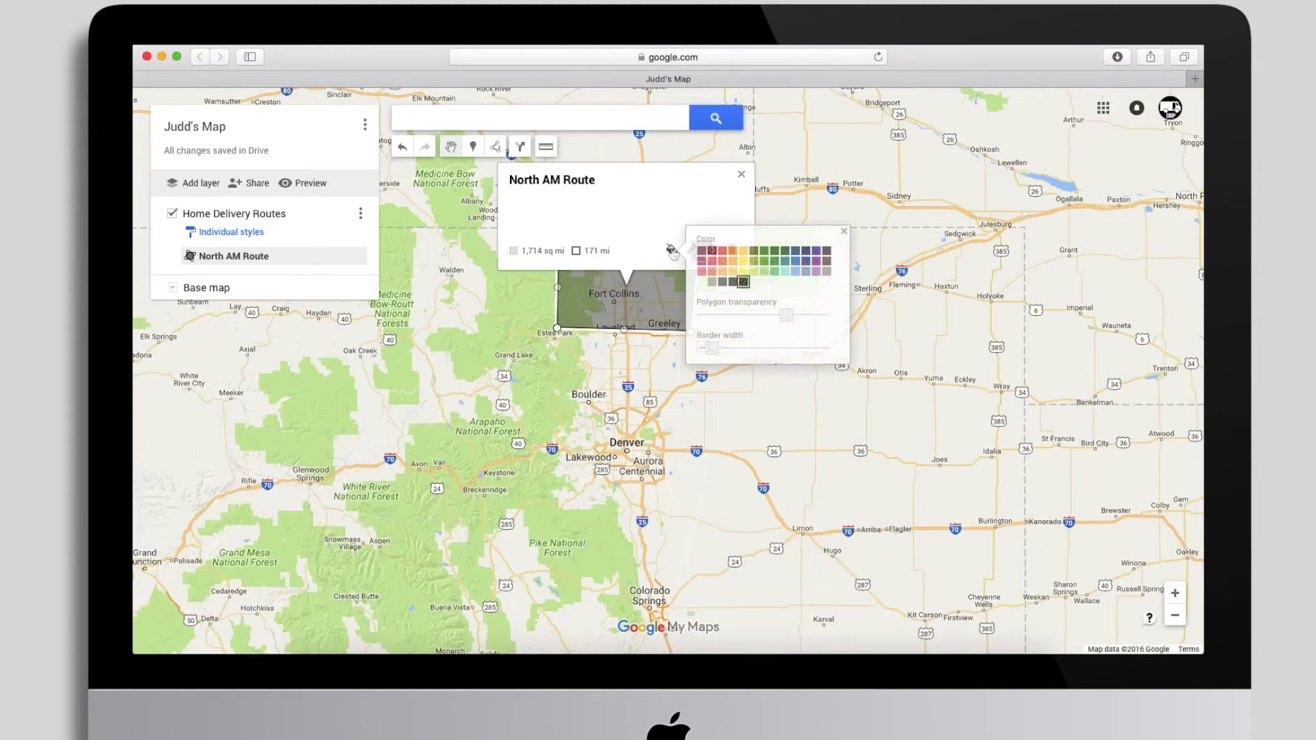
{"action": "left_click", "coordinate": [726, 255]}
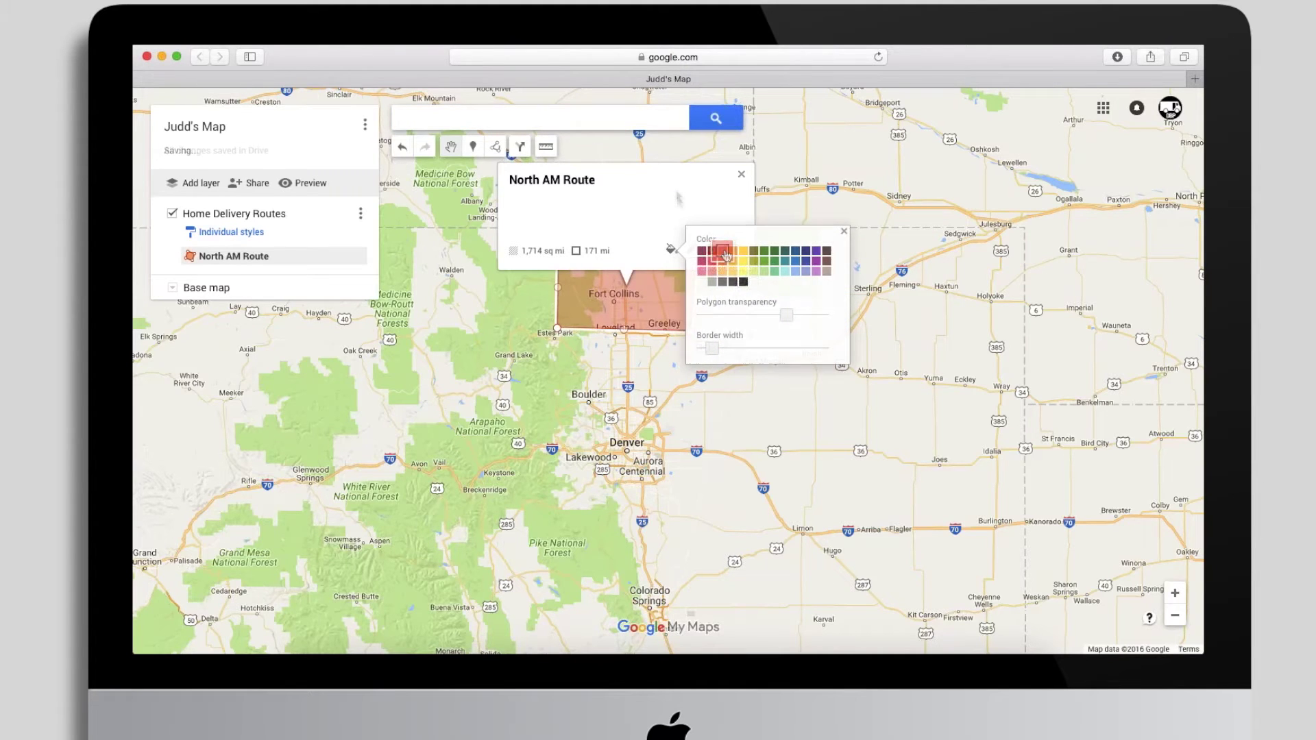
{"action": "left_click", "coordinate": [741, 174]}
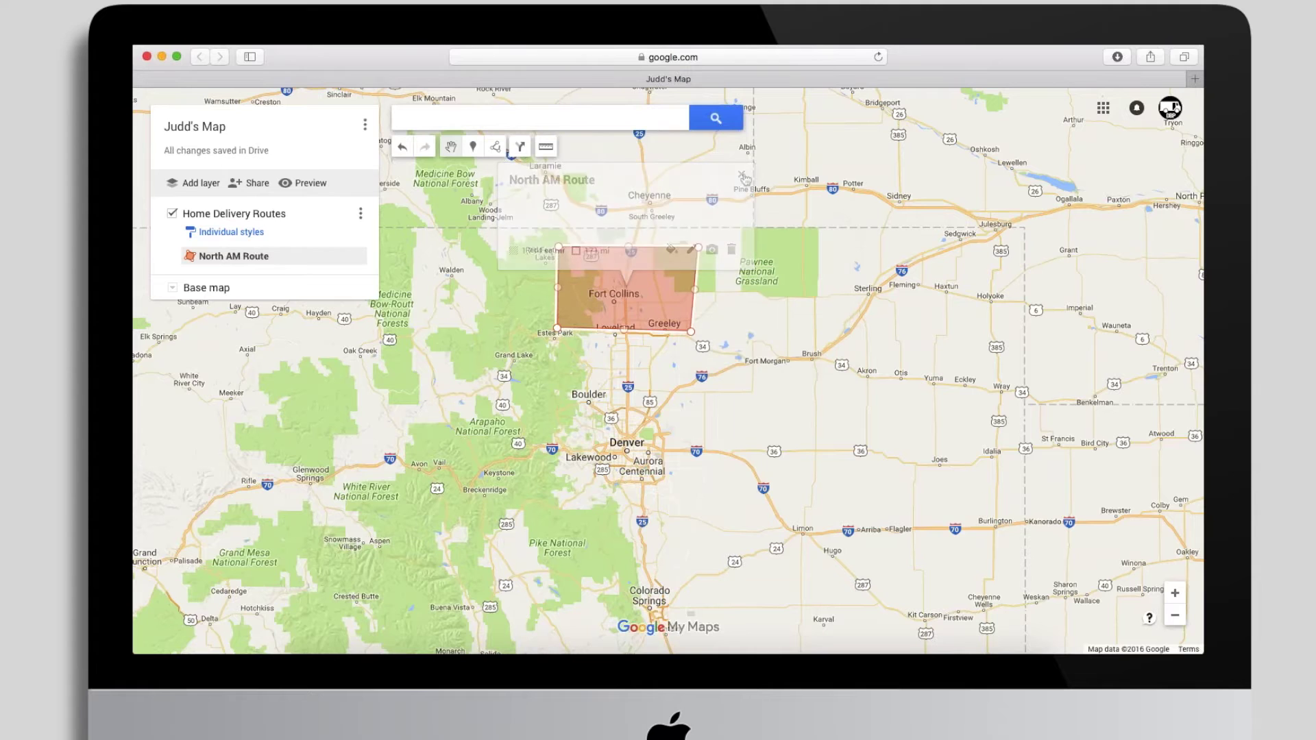
{"action": "left_click", "coordinate": [495, 146]}
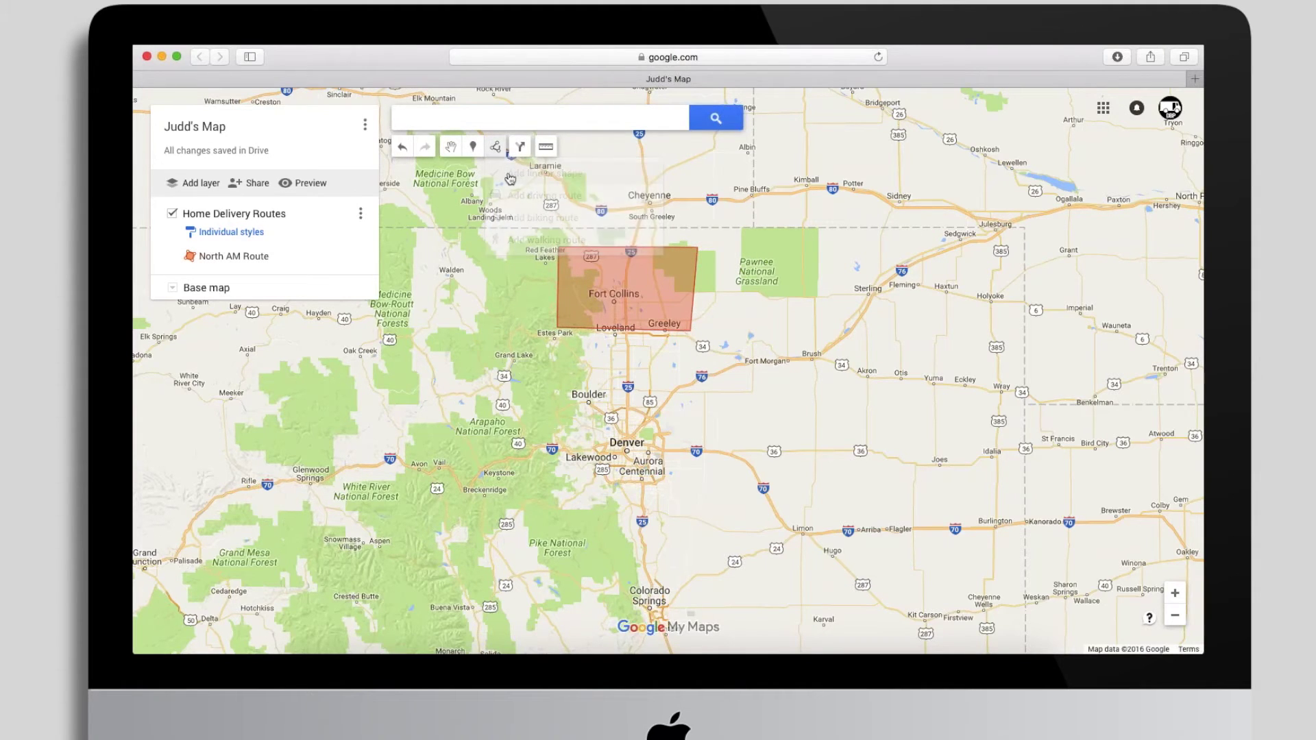
Outline a polygon around Denver with corners near Lakewood, east of Aurora and near Fort Morgan
{"action": "left_click", "coordinate": [593, 337]}
{"action": "left_click", "coordinate": [593, 470]}
{"action": "left_click", "coordinate": [773, 472]}
{"action": "left_click", "coordinate": [773, 331]}
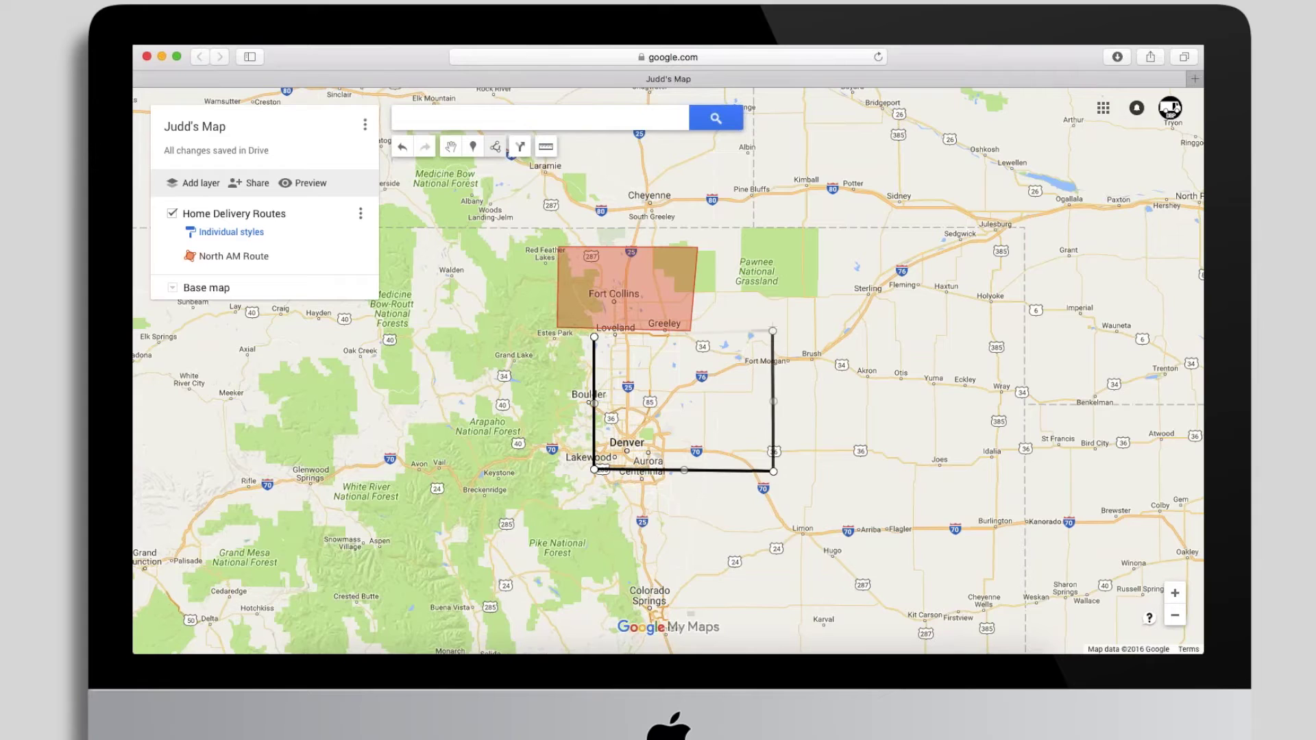
{"action": "left_click", "coordinate": [593, 336]}
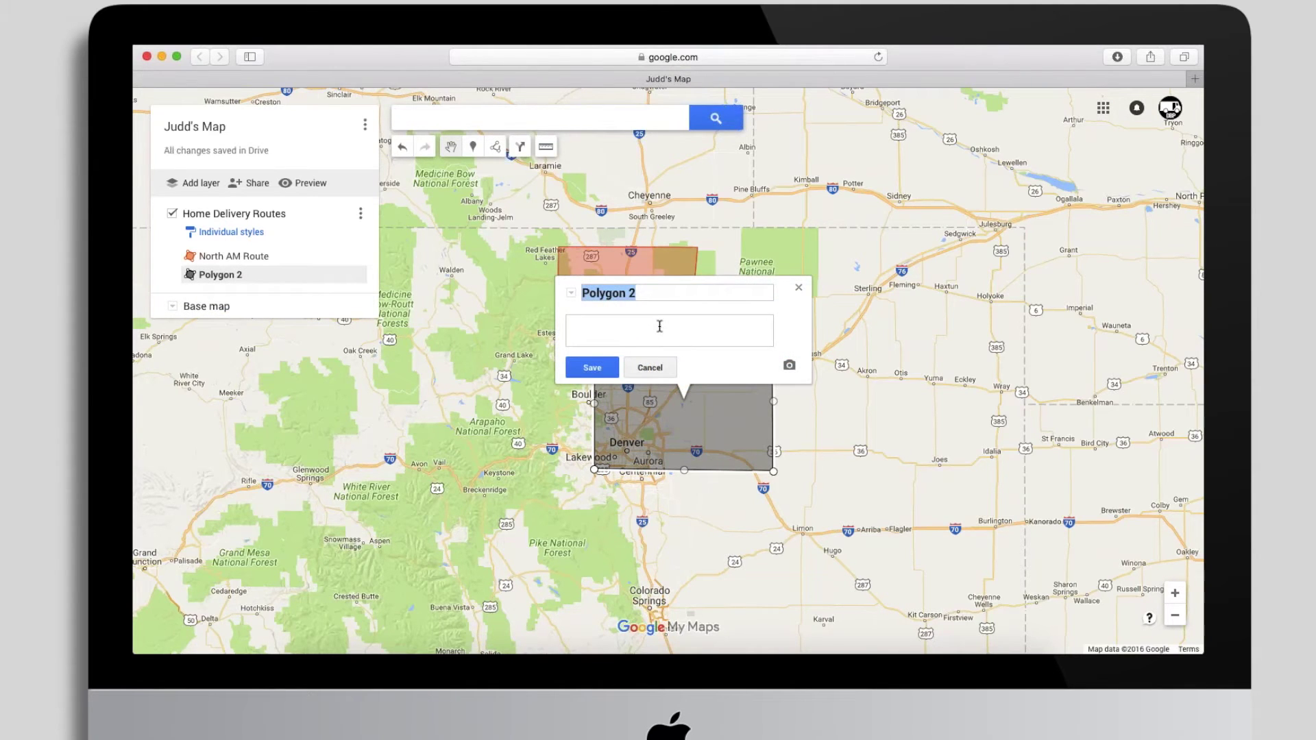
Name the polygon 'South Delivery Route' and colour it orange
{"action": "type", "text": "South Delivery Route"}
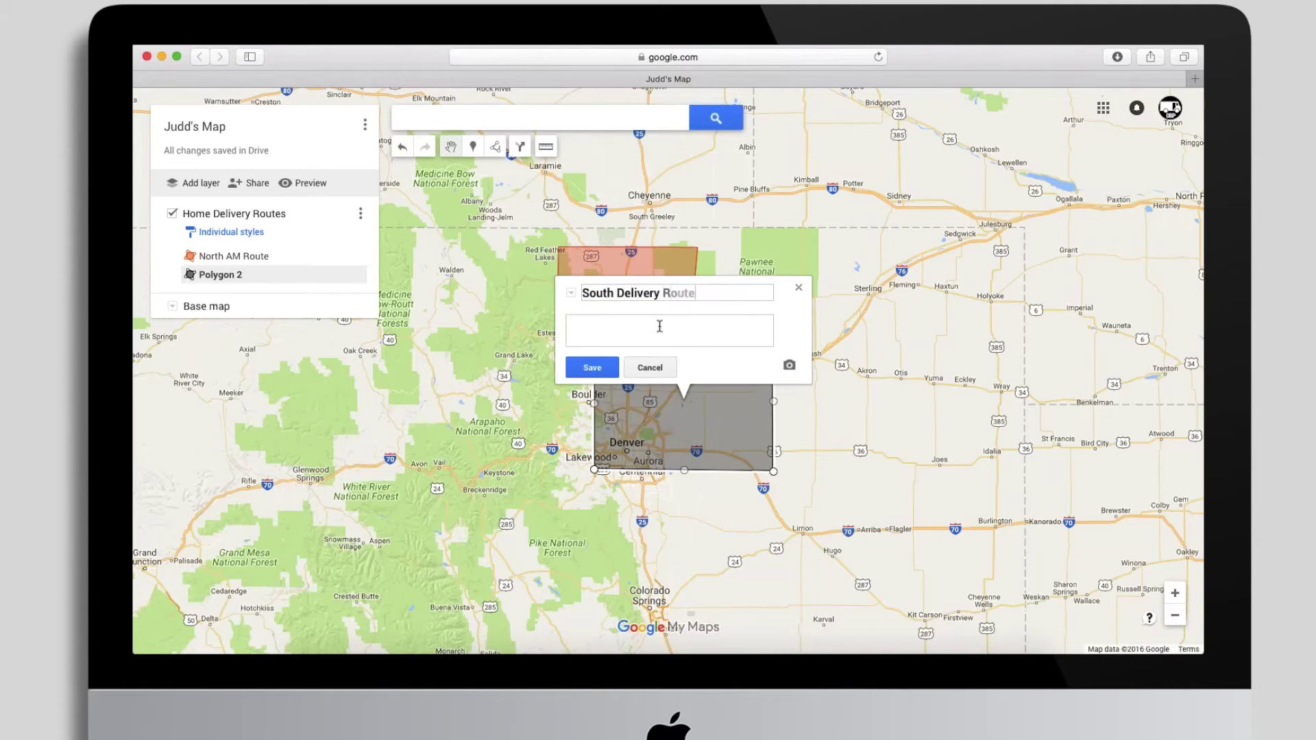
{"action": "left_click", "coordinate": [592, 368]}
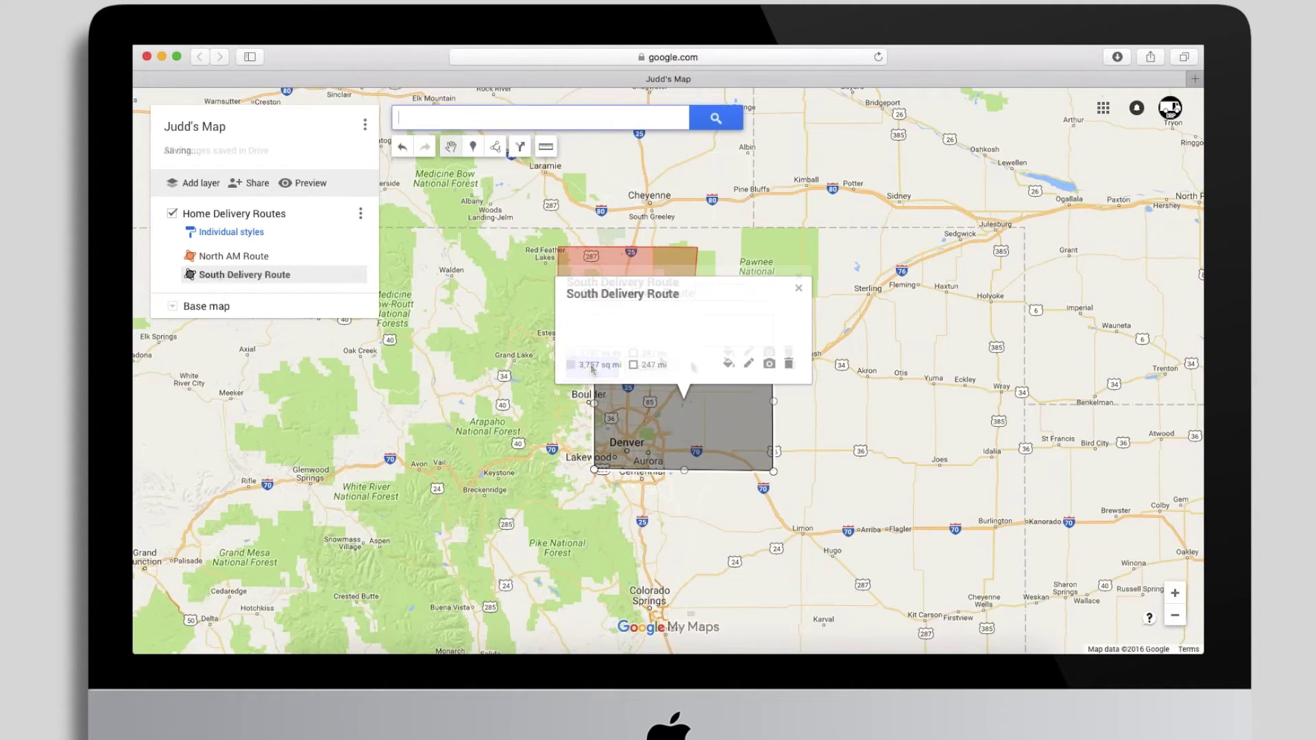
{"action": "left_click", "coordinate": [728, 365]}
{"action": "left_click", "coordinate": [797, 368]}
{"action": "left_click", "coordinate": [799, 287]}
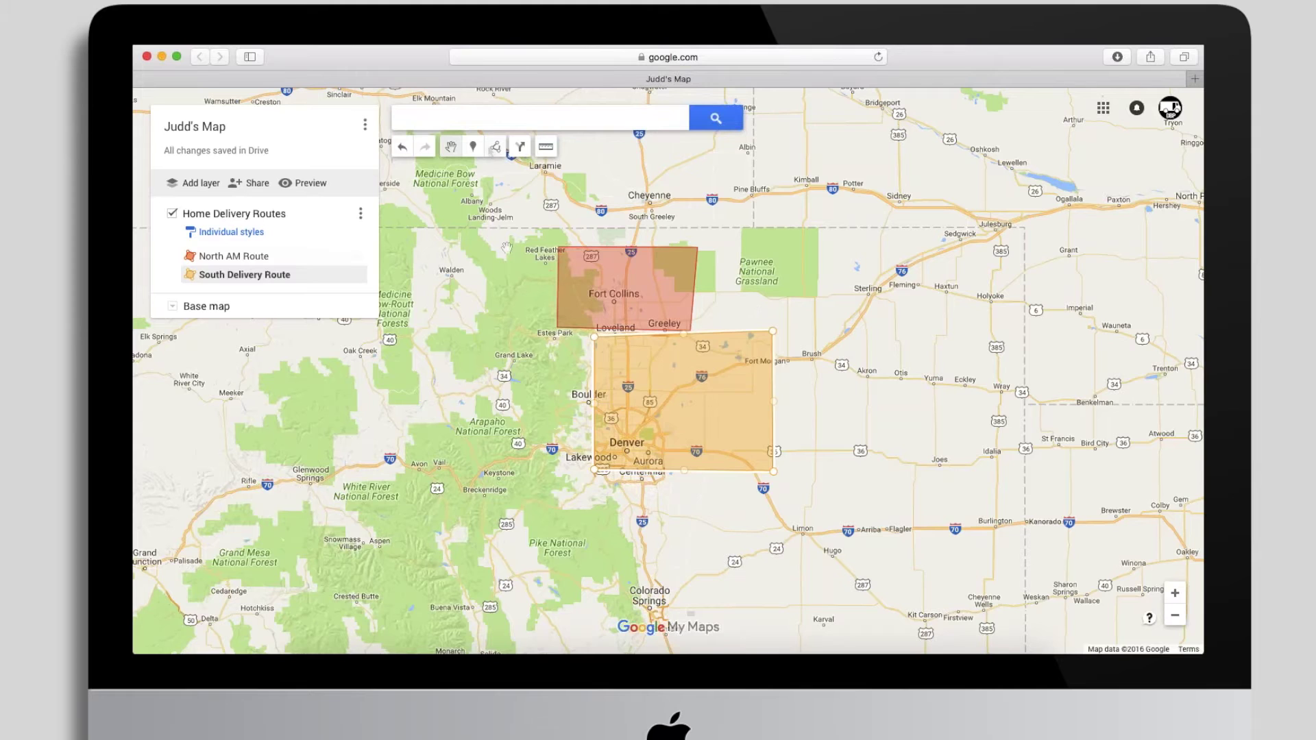
{"action": "left_click", "coordinate": [495, 146]}
{"action": "left_click", "coordinate": [571, 180]}
Draw a polygon from the red area's right edge east toward Brush and north near Potter
{"action": "left_click", "coordinate": [699, 248]}
{"action": "left_click", "coordinate": [703, 329]}
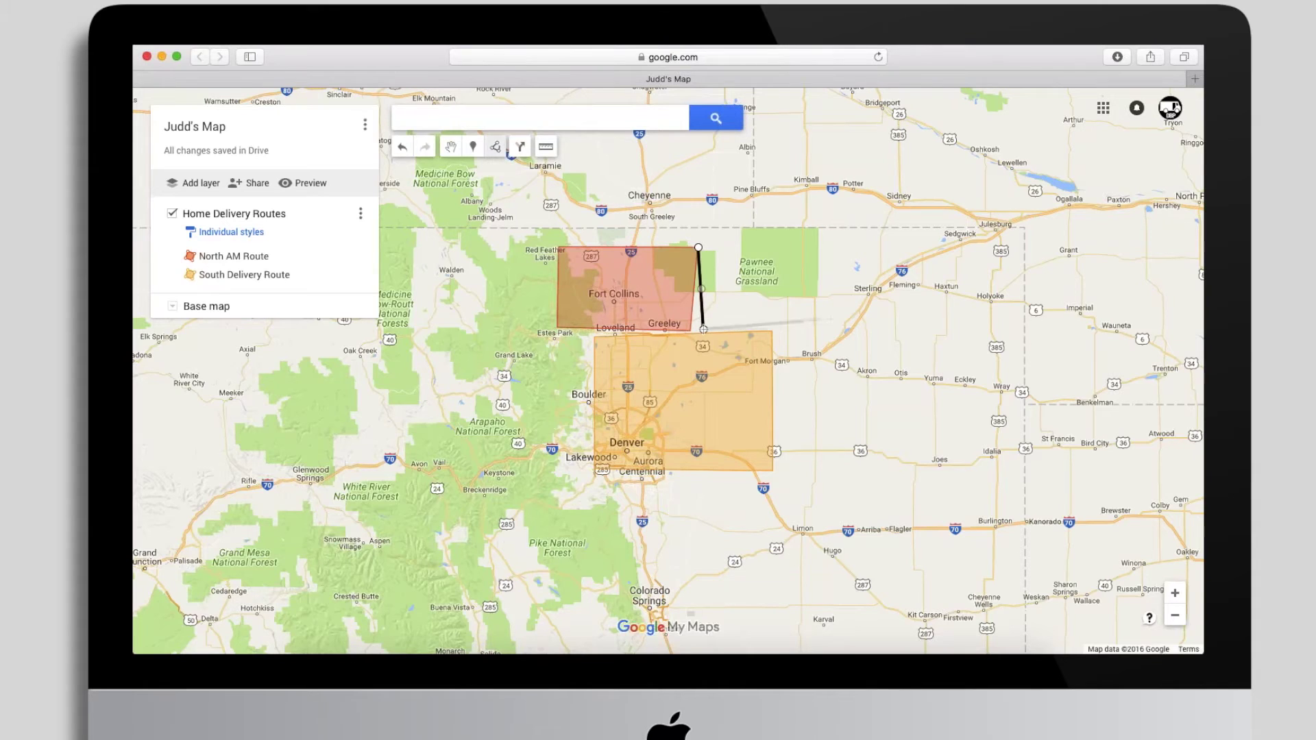
{"action": "left_click", "coordinate": [851, 326]}
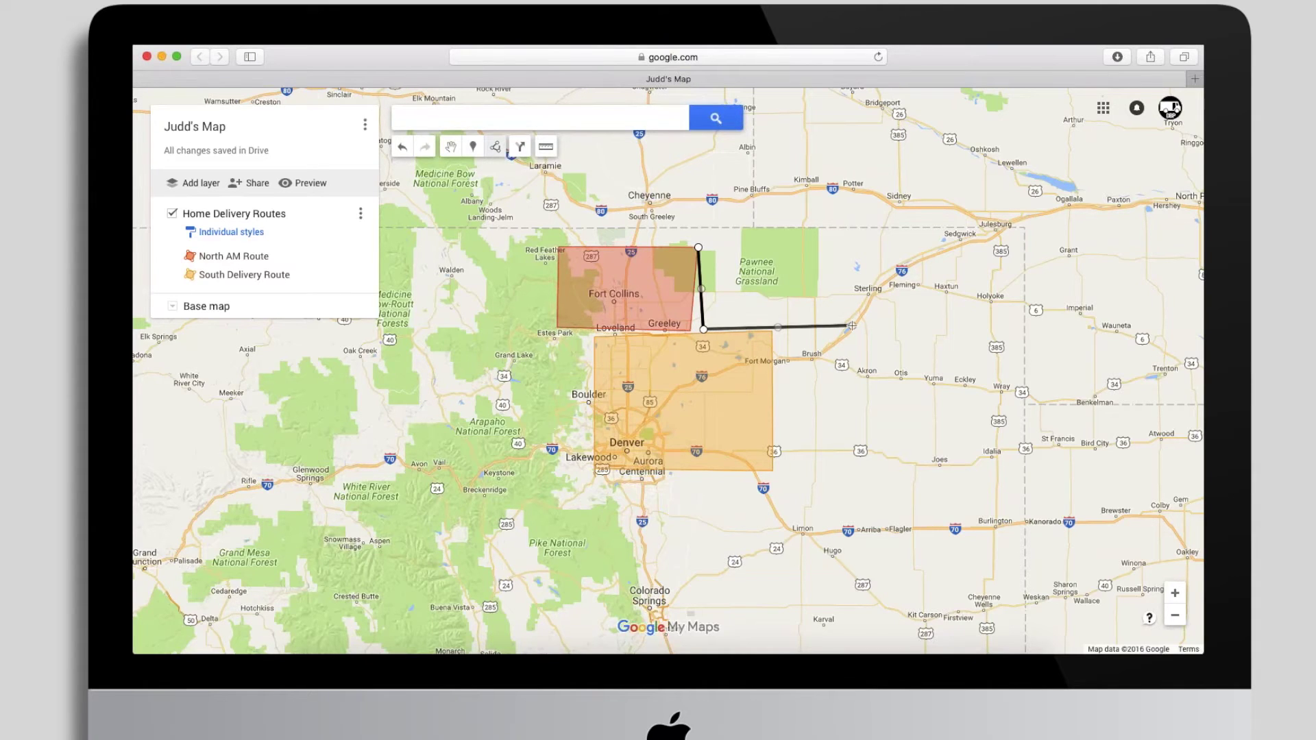
{"action": "left_click", "coordinate": [836, 204]}
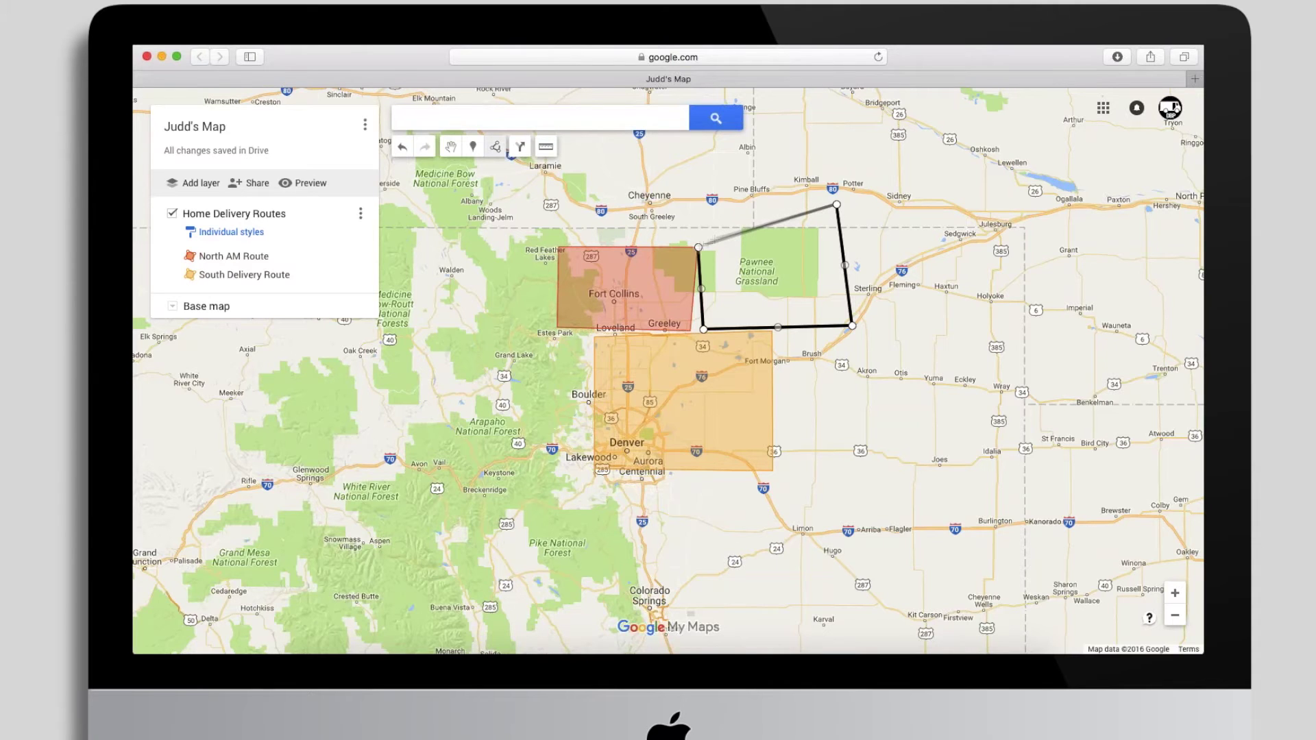
{"action": "left_click", "coordinate": [699, 247]}
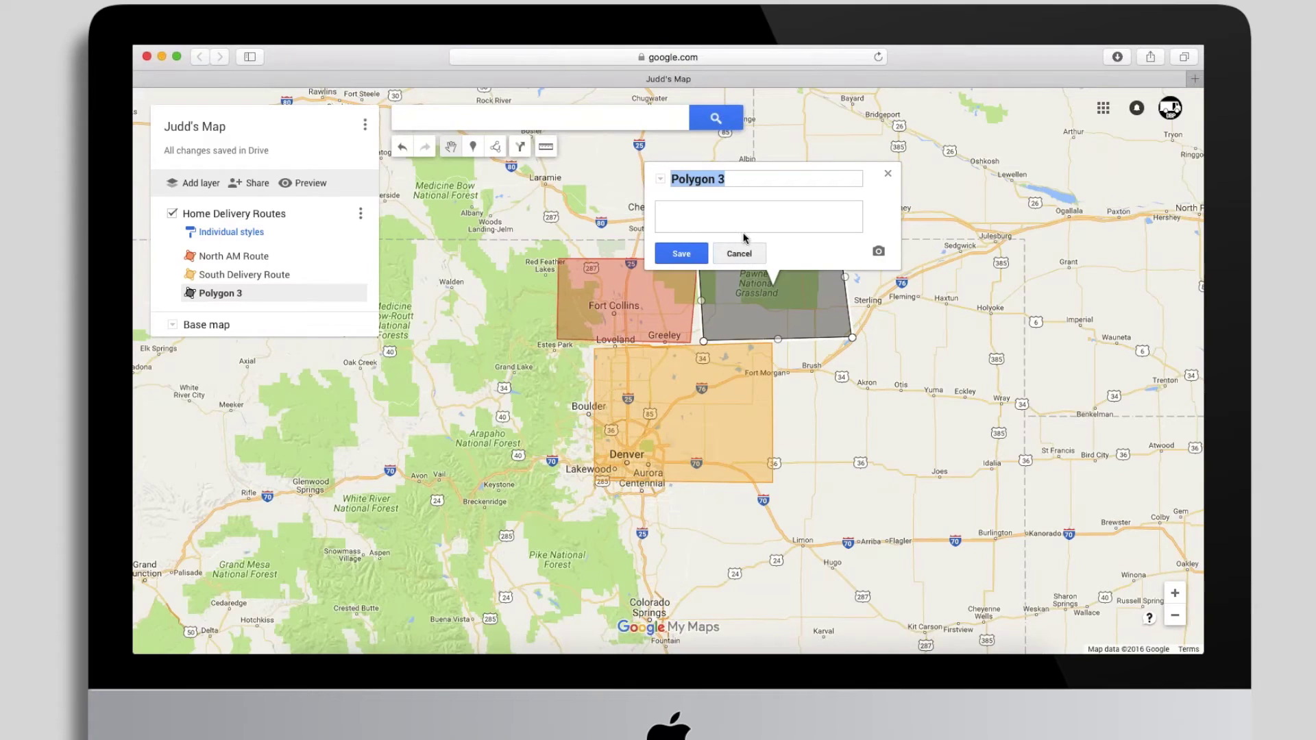
Name the new polygon 'East Delivery Route' and save it
{"action": "type", "text": "East Delivery Route"}
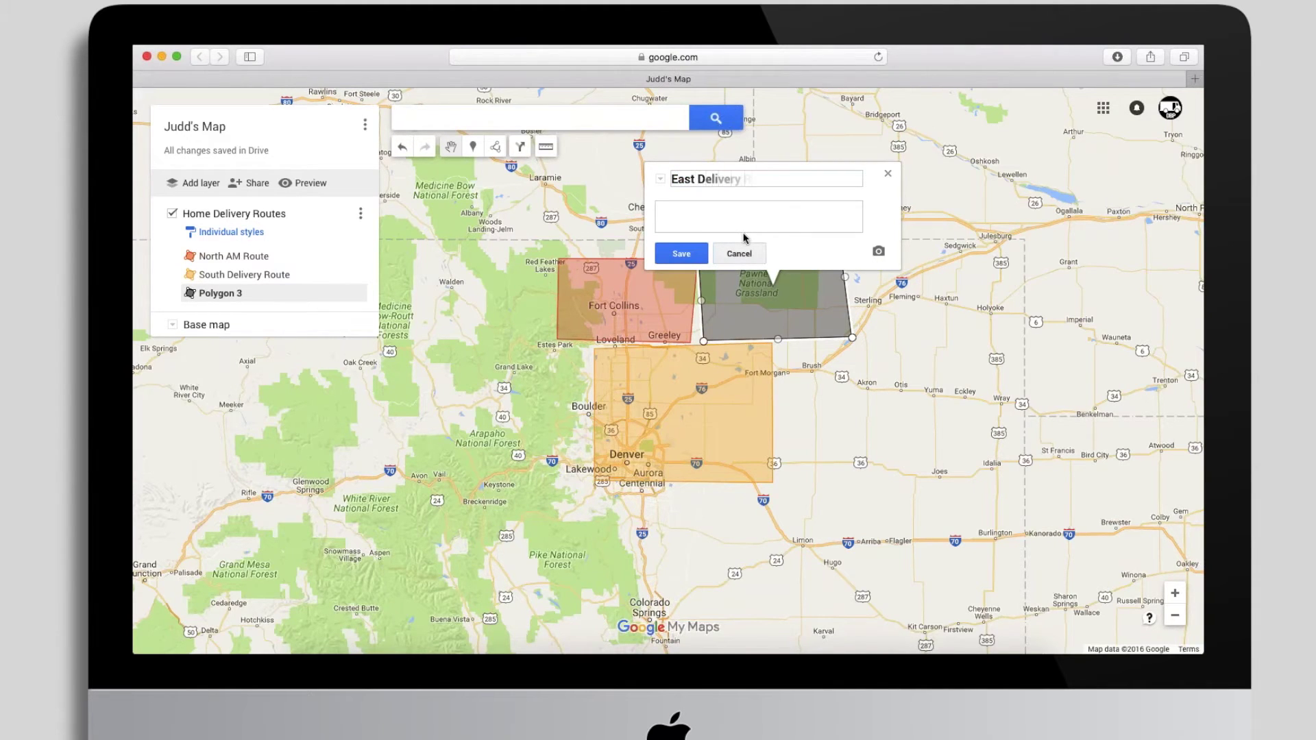
{"action": "left_click", "coordinate": [682, 254]}
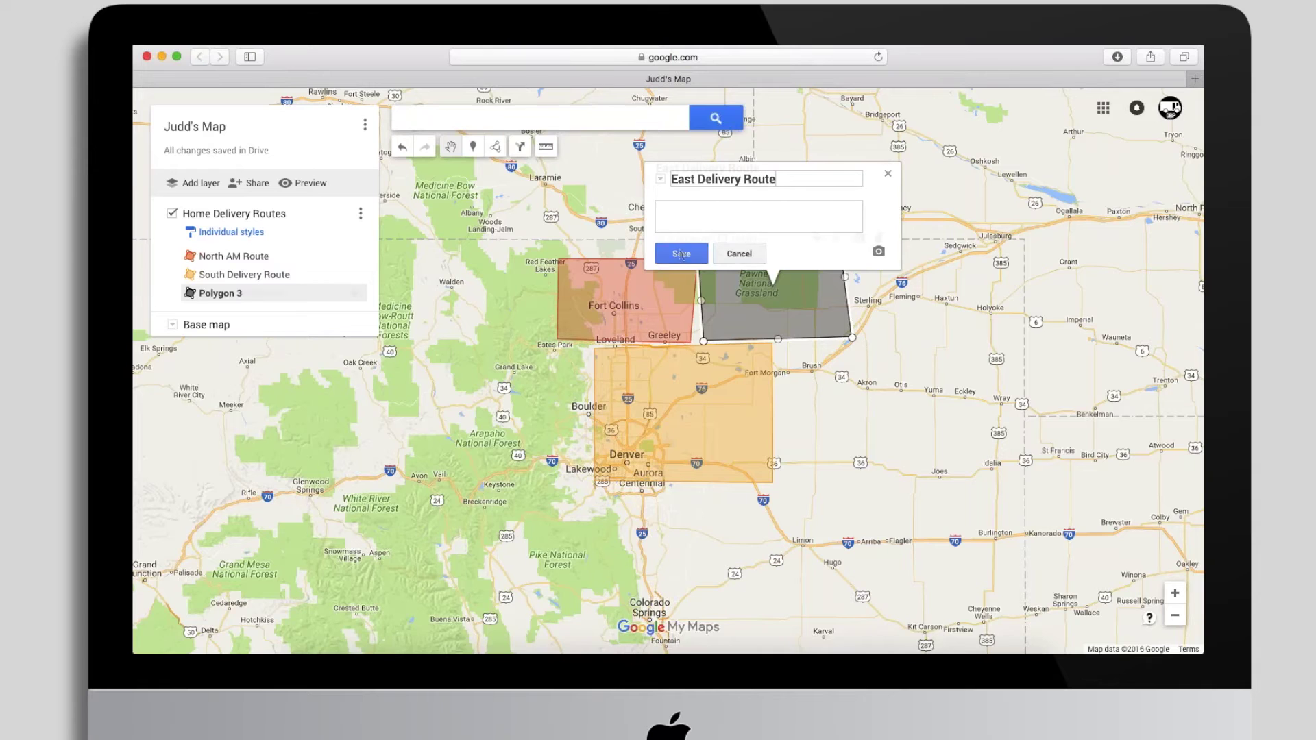
{"action": "left_click", "coordinate": [888, 175]}
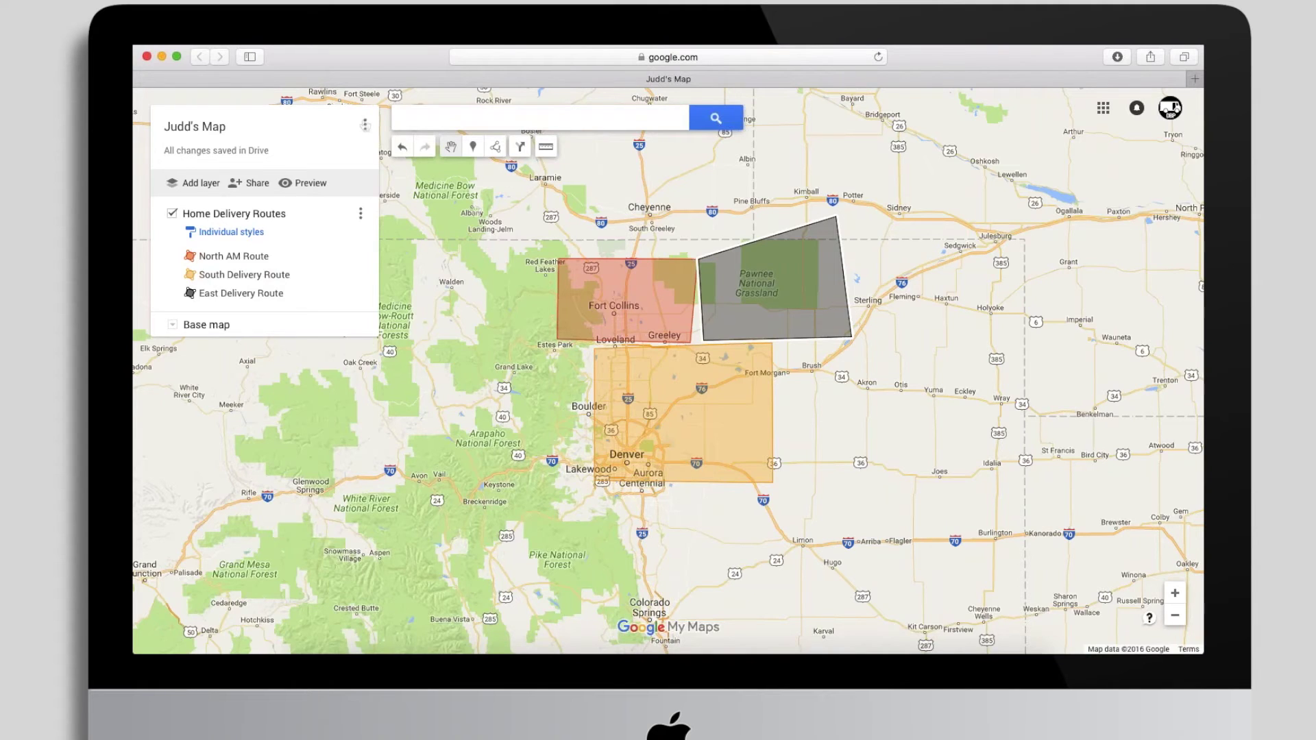
{"action": "left_click", "coordinate": [365, 126]}
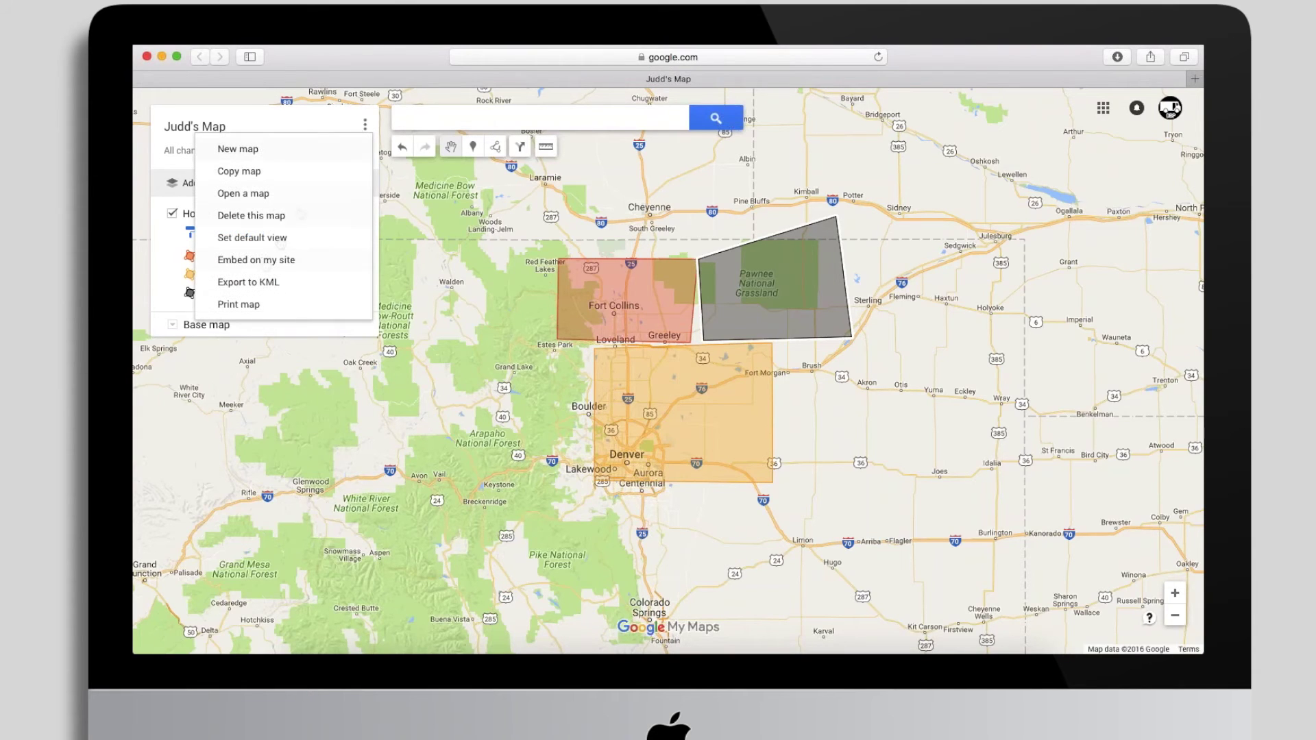
{"action": "left_click", "coordinate": [255, 285]}
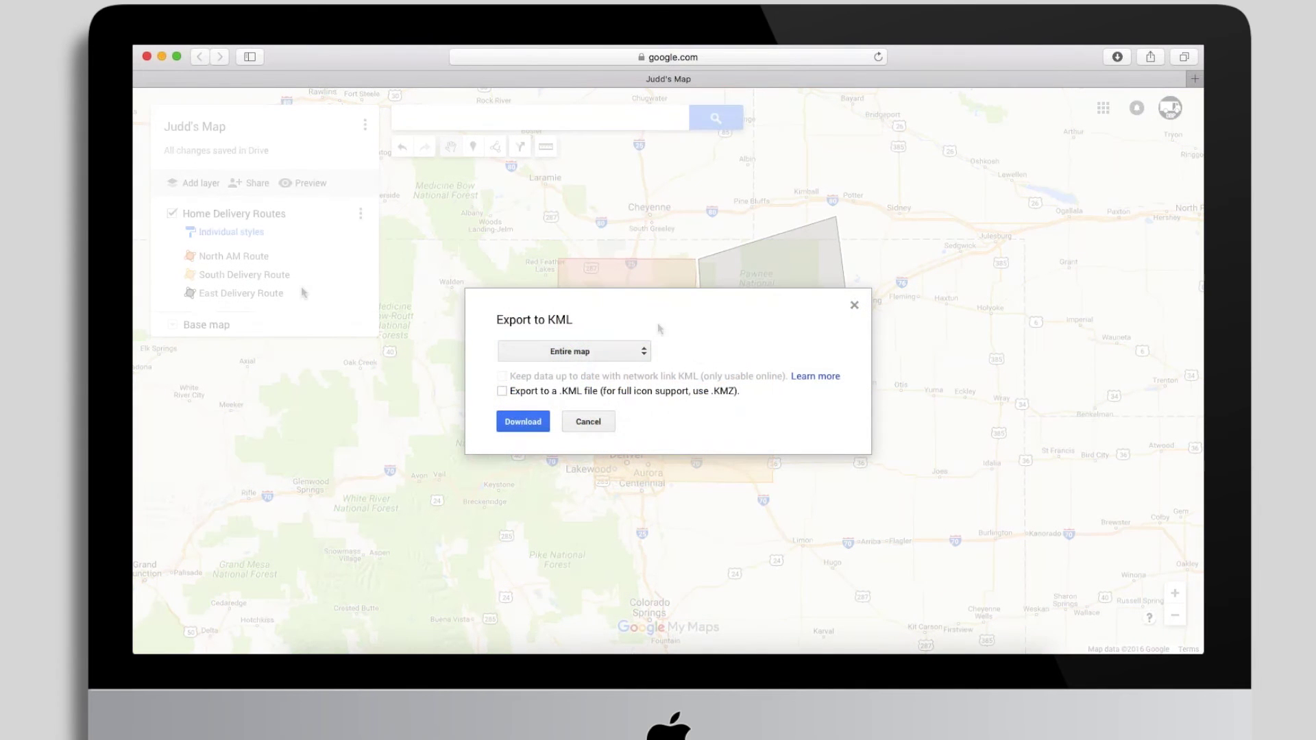
{"action": "left_click", "coordinate": [644, 351]}
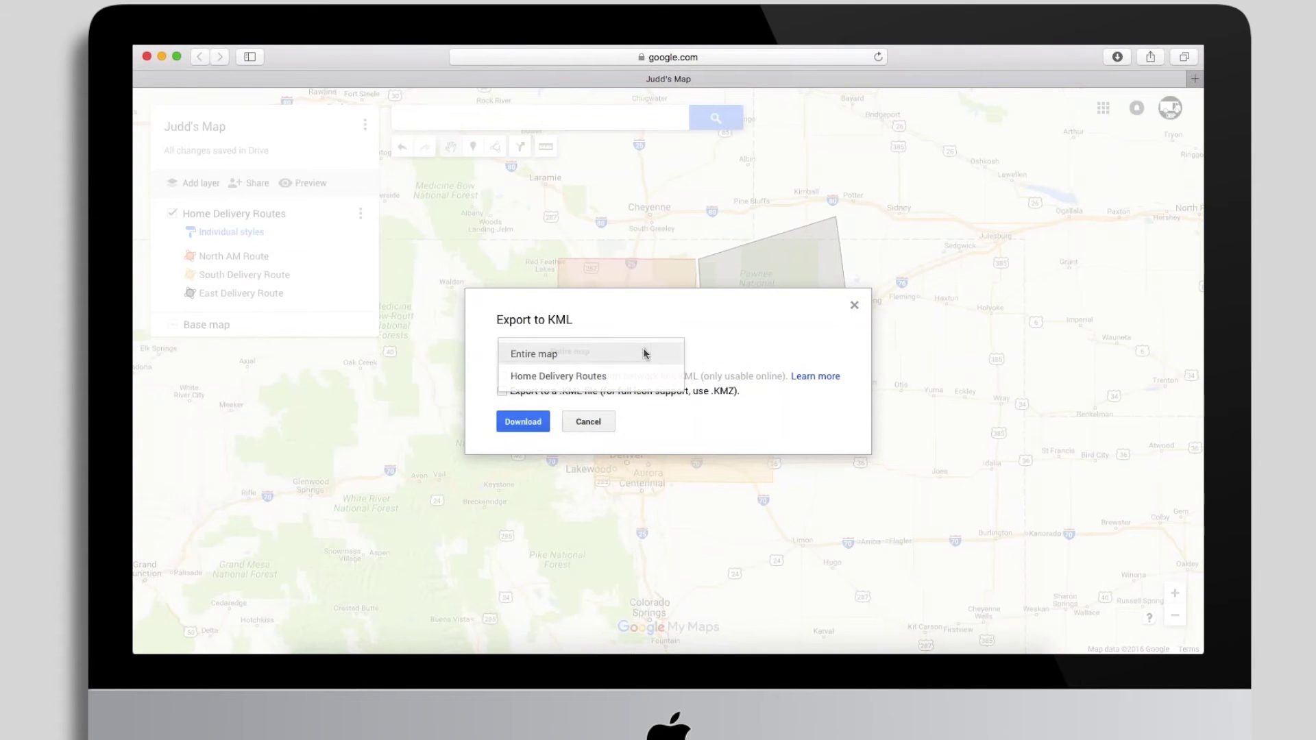
{"action": "left_click", "coordinate": [644, 354]}
{"action": "left_click", "coordinate": [644, 353]}
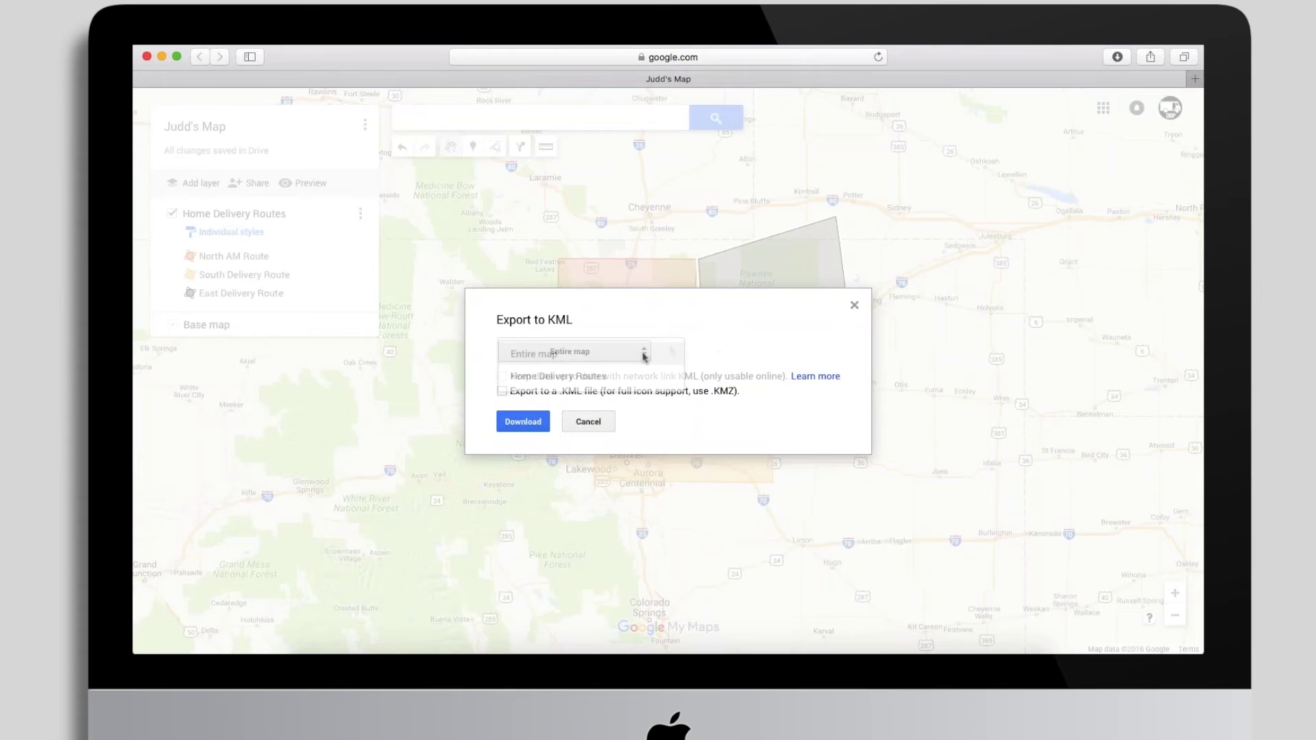
{"action": "left_click", "coordinate": [643, 355]}
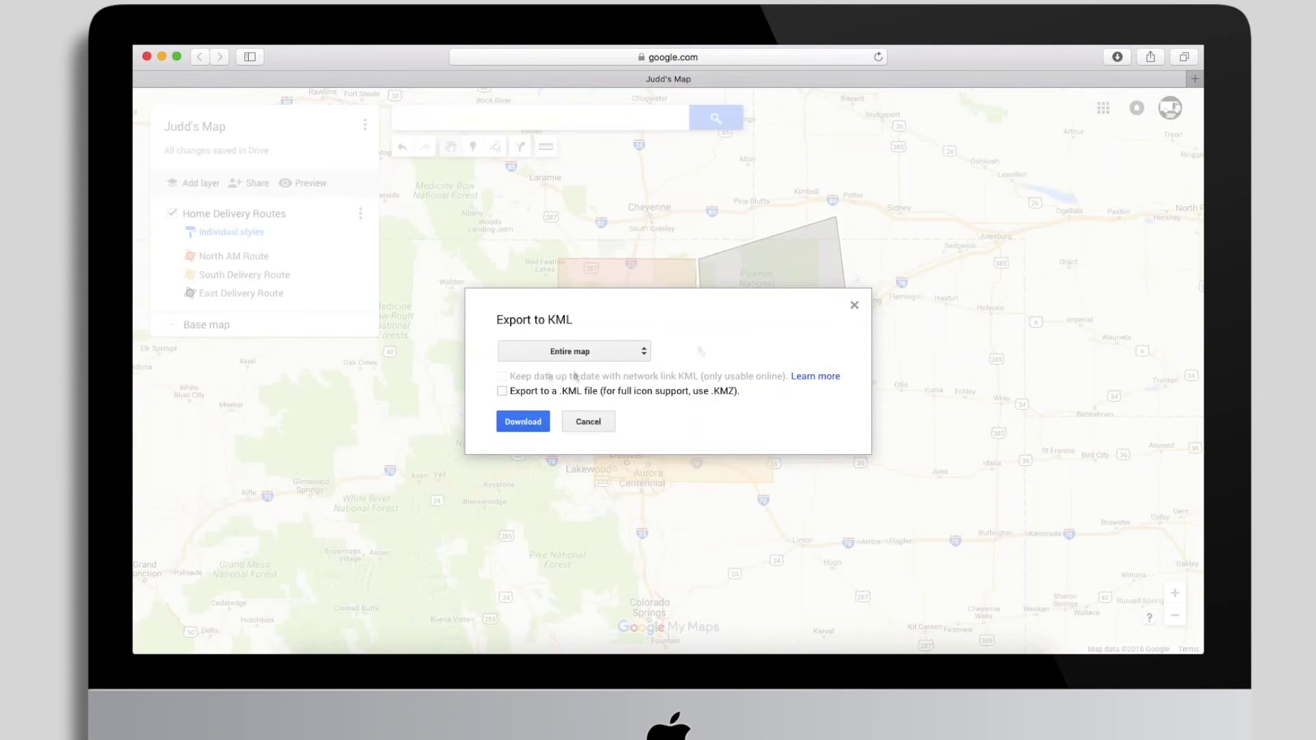
{"action": "left_click", "coordinate": [501, 391]}
{"action": "left_click", "coordinate": [501, 391]}
{"action": "left_click", "coordinate": [855, 305]}
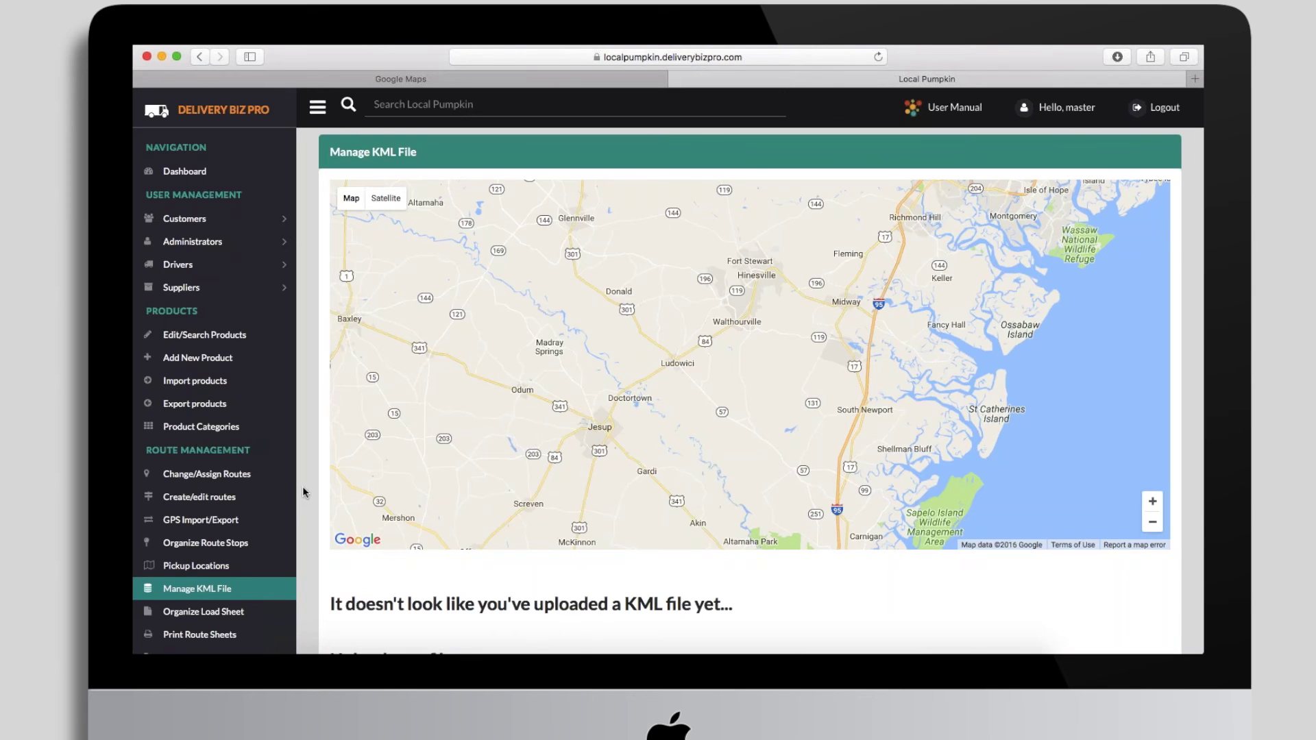
Scroll the Manage KML File page to view the upload section
{"action": "scroll", "coordinate": [304, 492], "scroll_direction": "down", "scroll_amount": 3}
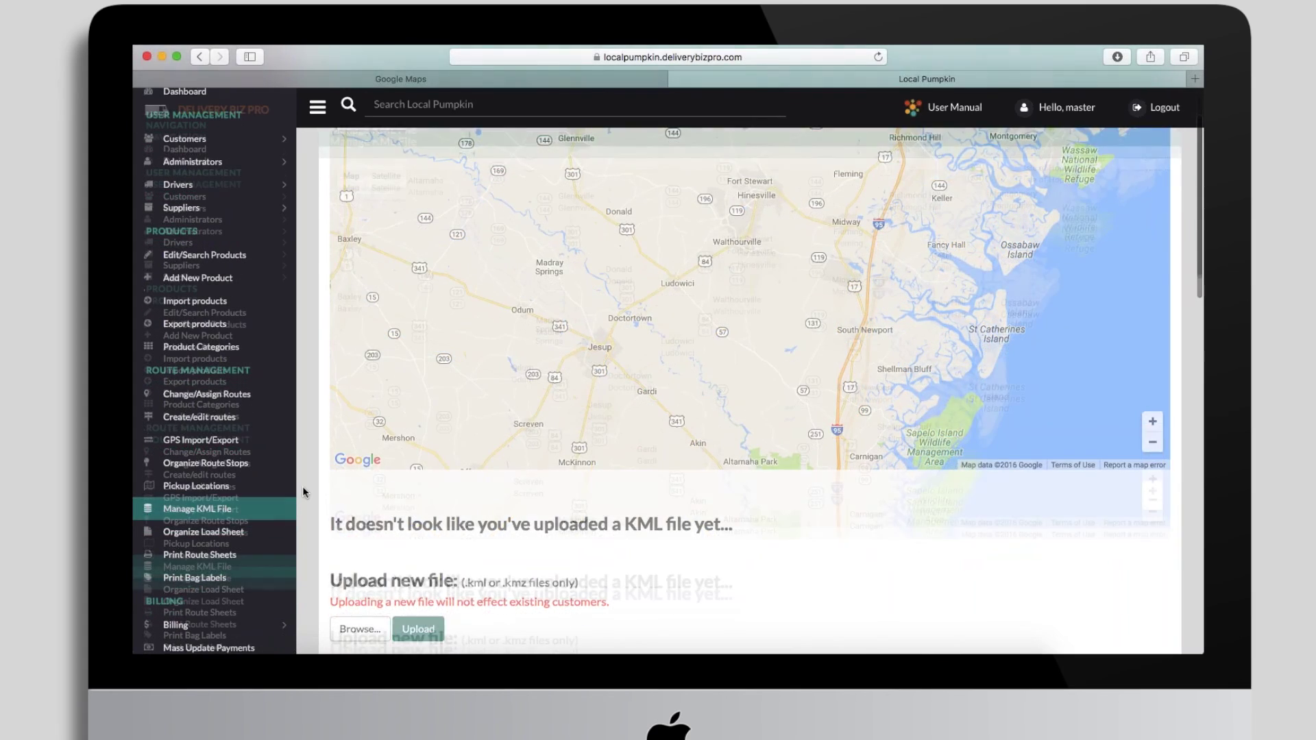
{"action": "scroll", "coordinate": [303, 487], "scroll_direction": "up", "scroll_amount": 3}
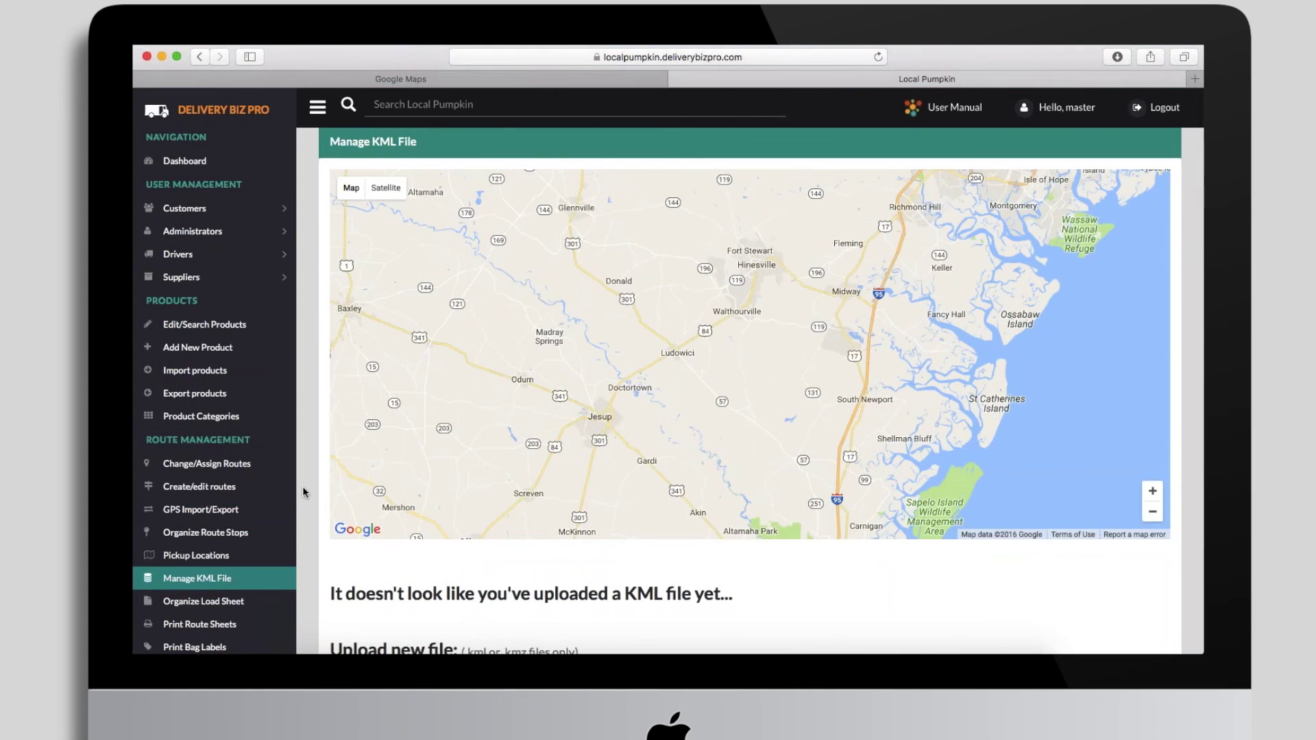